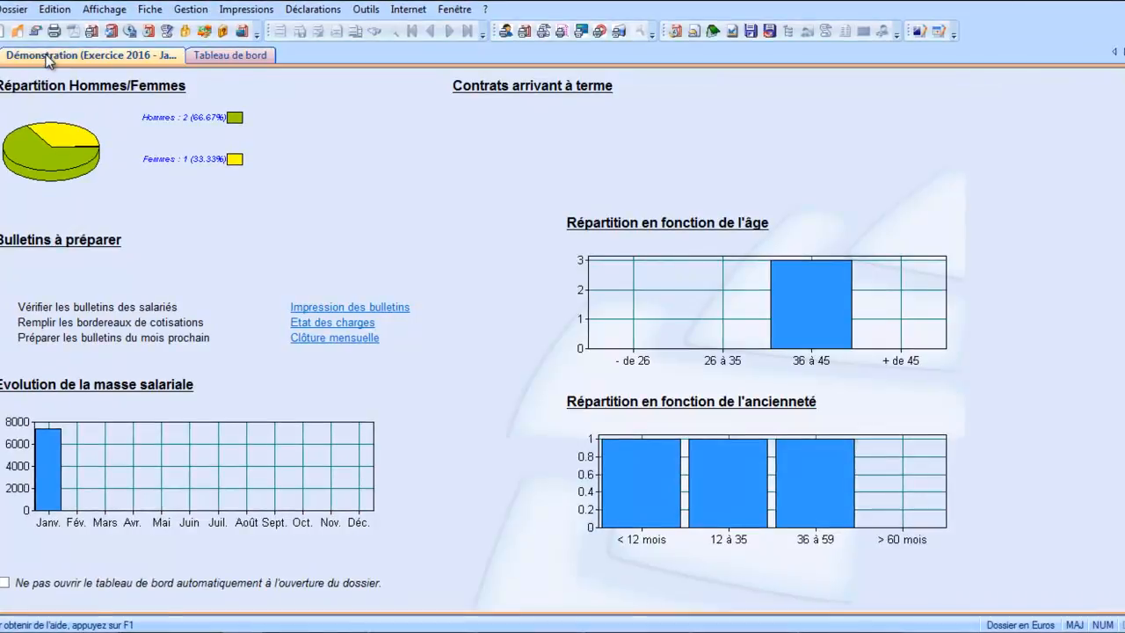
Step: In the Démonstration file, check the Tiers and Charge accounts set for the URSSAF organisation
left_click(48, 60)
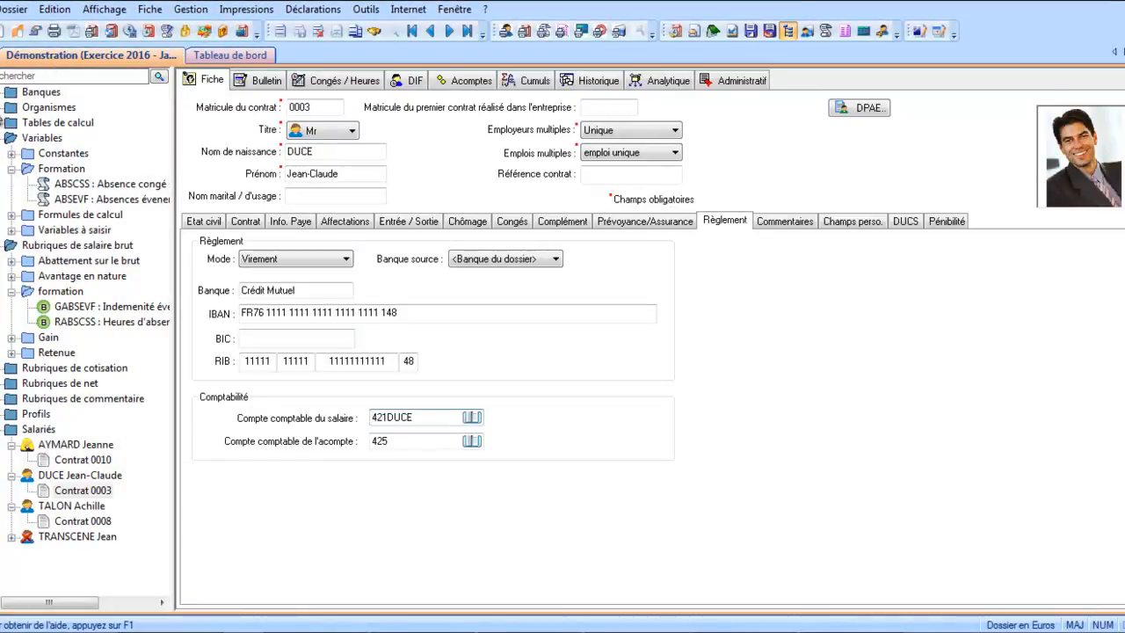
left_click(0, 108)
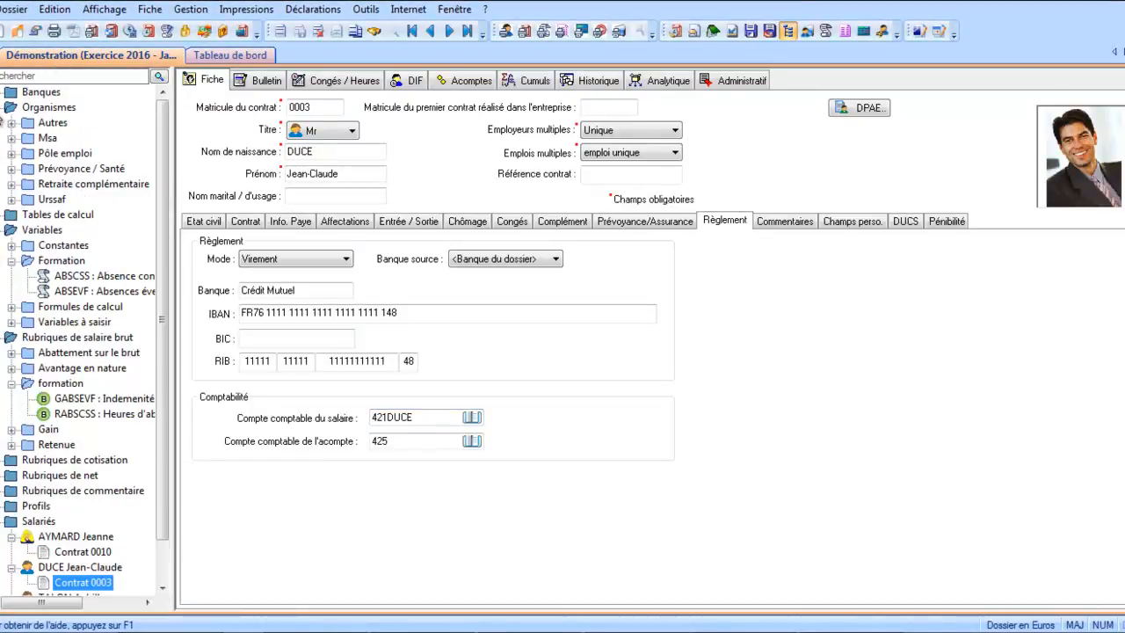
left_click(10, 199)
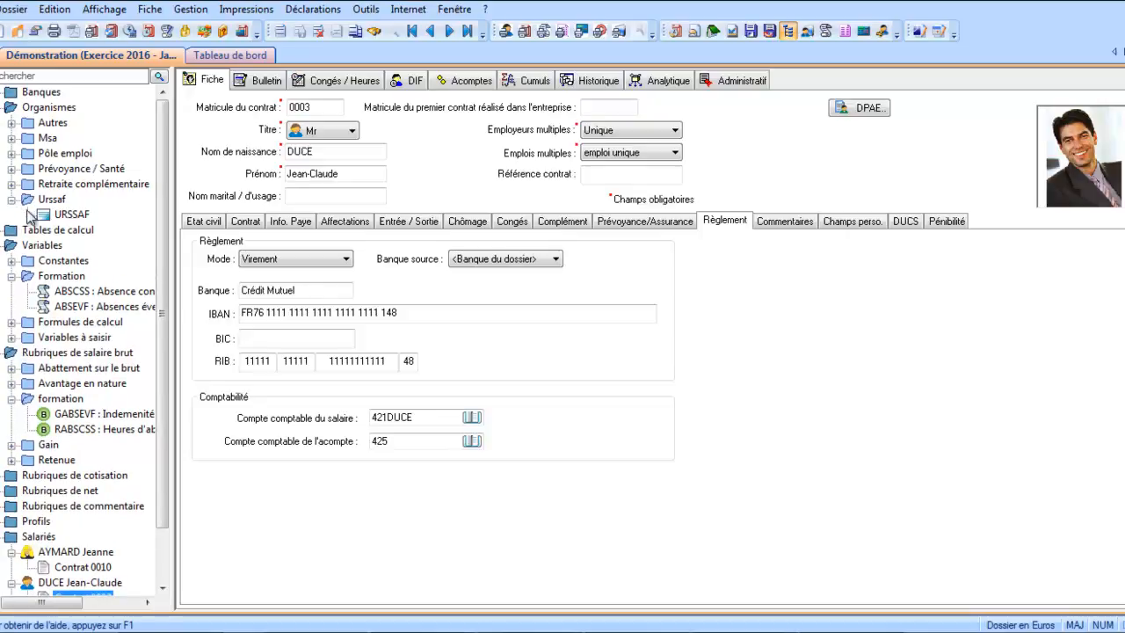
left_click(44, 216)
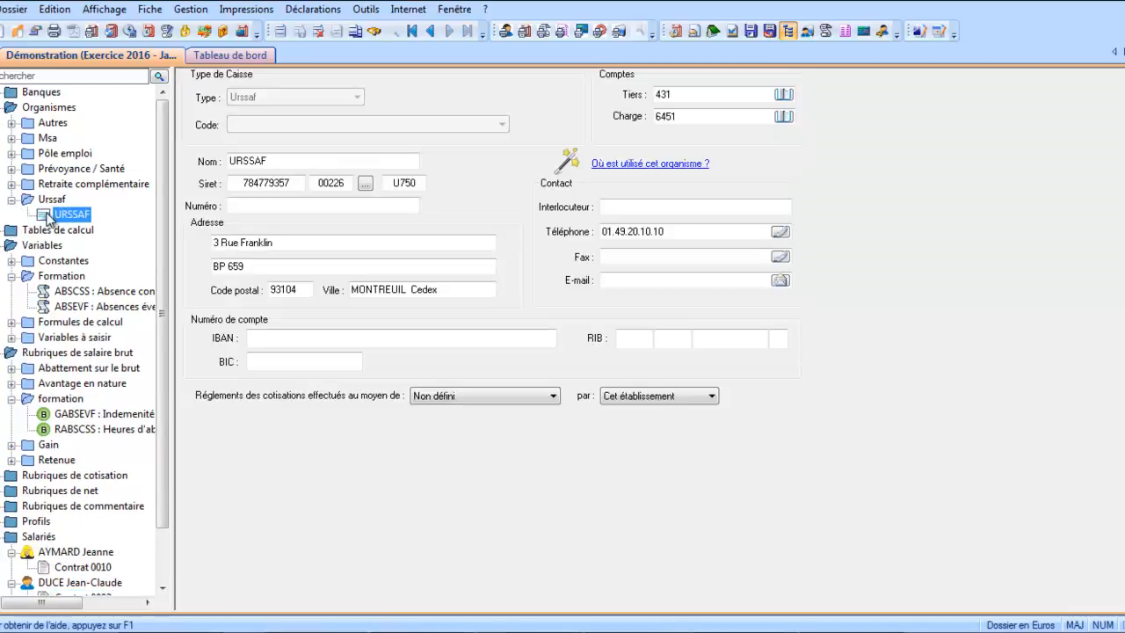
left_click(679, 92)
left_click(684, 115)
Step: Check the Tiers and Charge accounts of the supplementary pension bodies ARRCO and AGIRC and of the provident fund CAISPREV
left_click(11, 184)
left_click(58, 214)
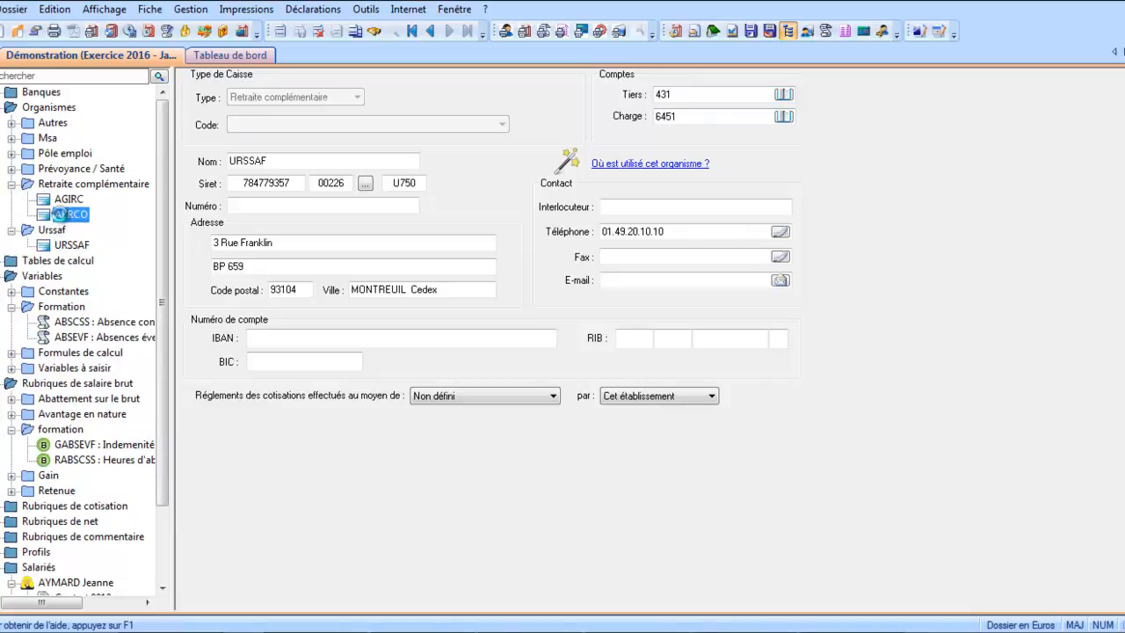
left_click(63, 200)
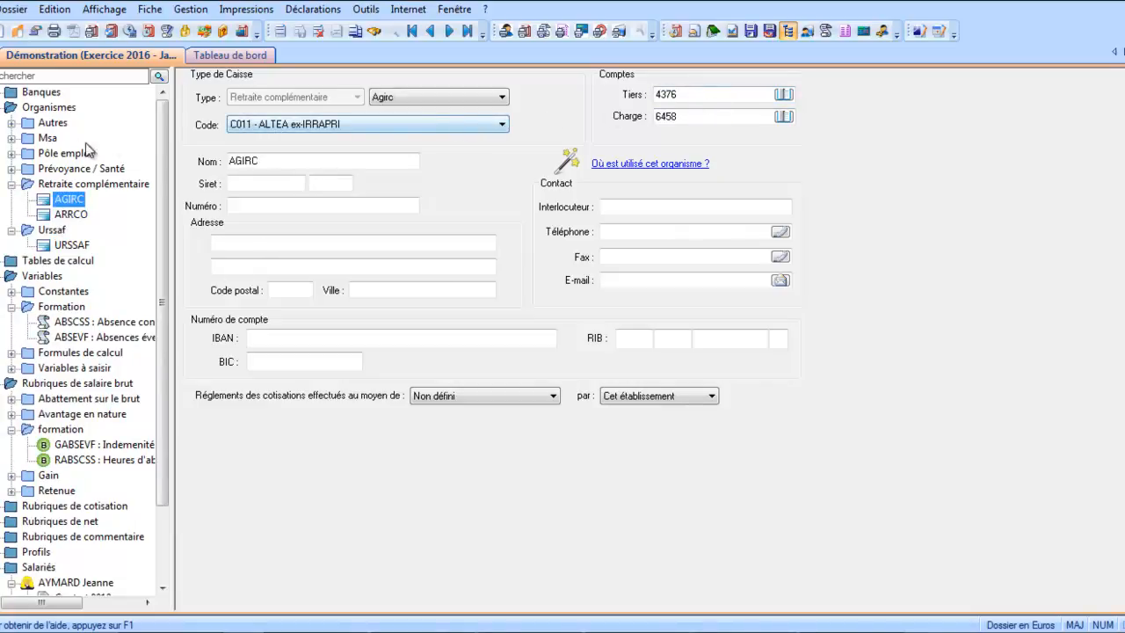
left_click(11, 169)
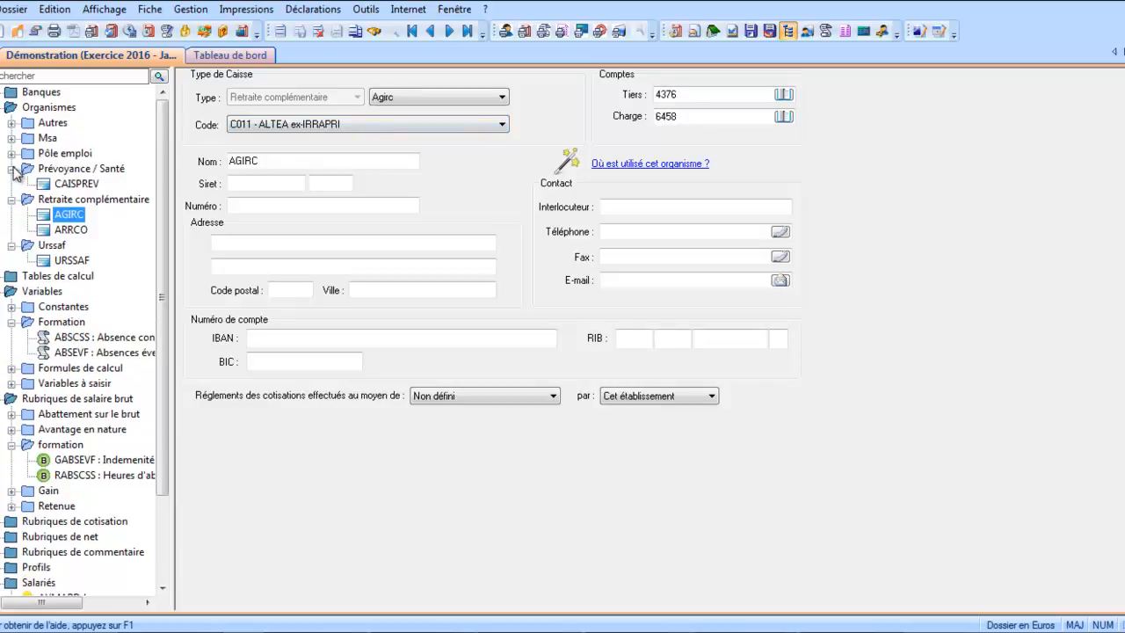
left_click(69, 187)
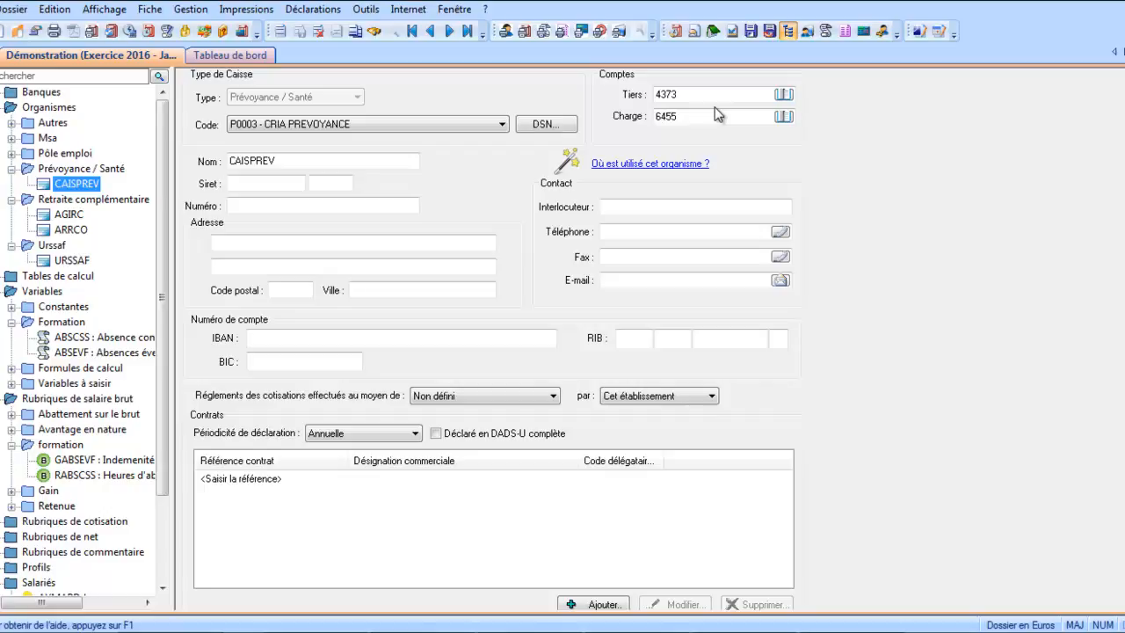
Step: Check the Tiers and Charge accounts of the FISC organisation in the Autres group
left_click(12, 125)
left_click(65, 138)
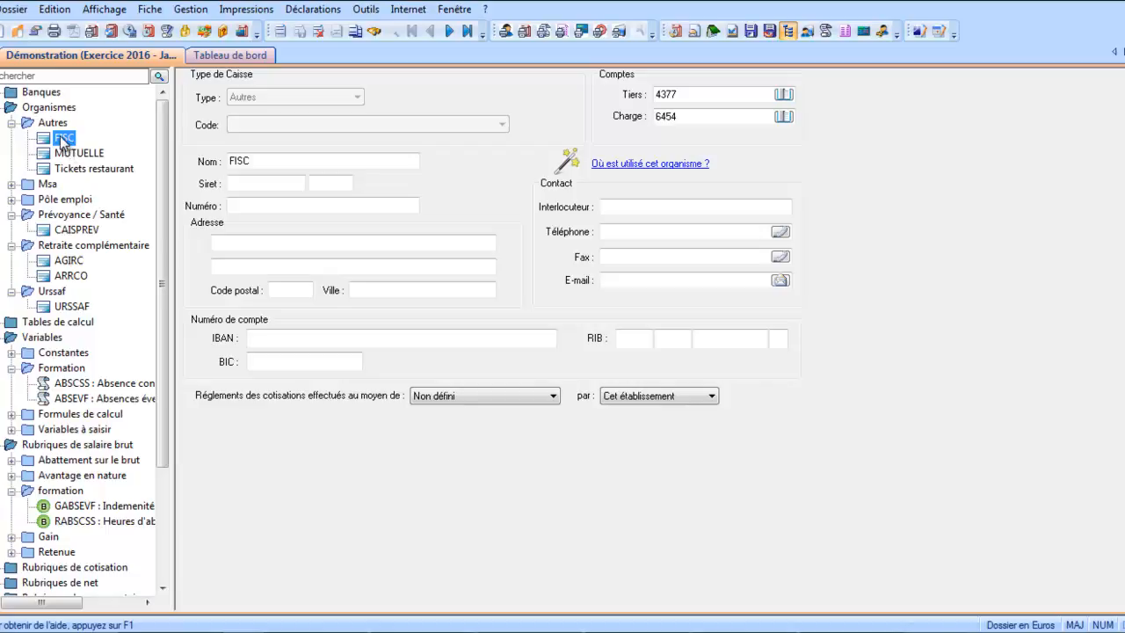
left_click(682, 94)
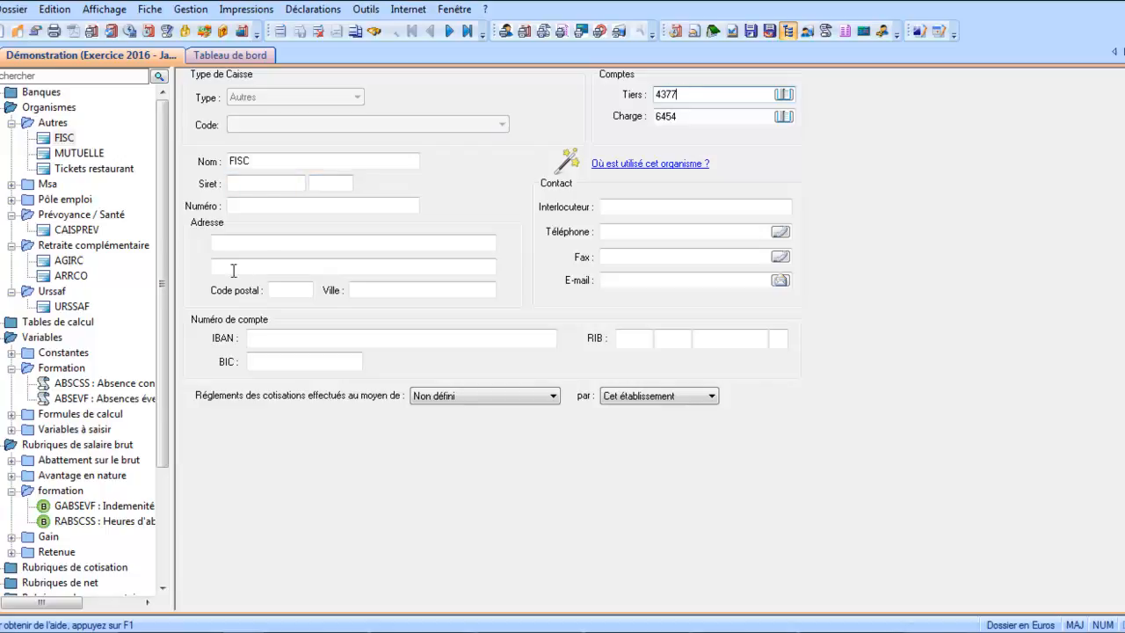
Step: On the first listed employee's payslip, inspect the charge account of the GMENS monthly salary item without changing it
left_click_drag(164, 244, 165, 424)
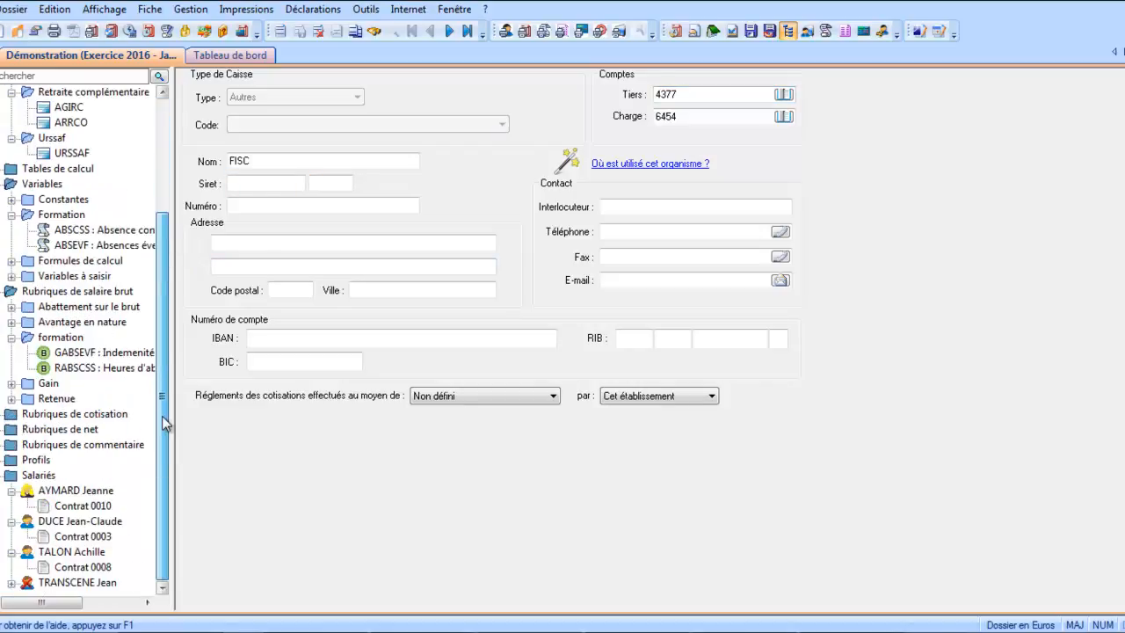
left_click(72, 506)
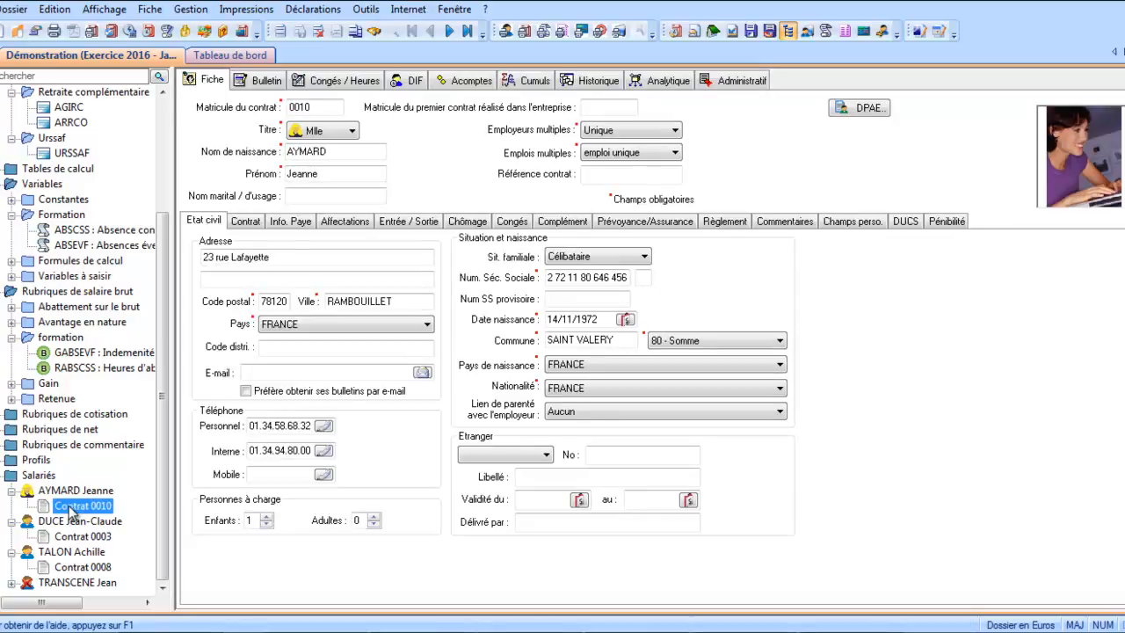
left_click(255, 81)
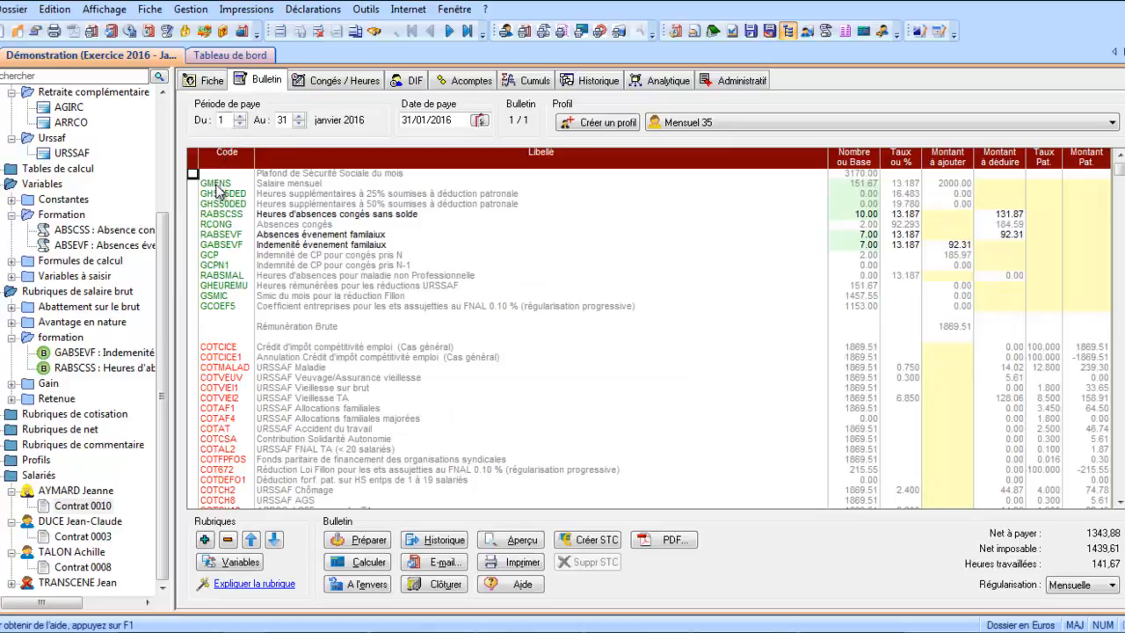
left_click(216, 180)
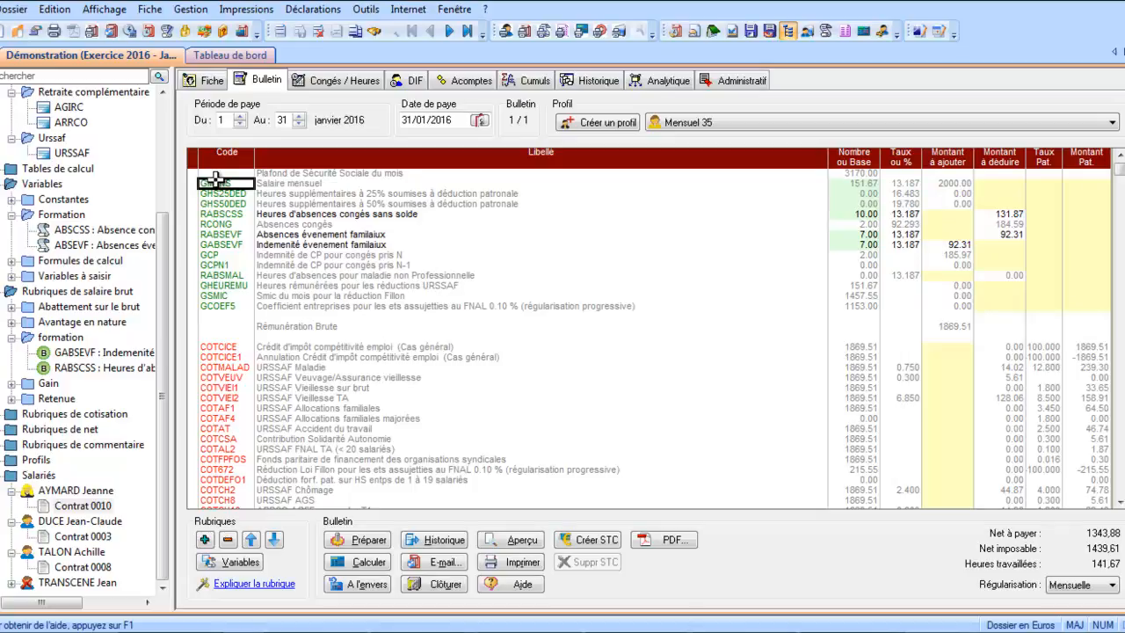
double_click(216, 181)
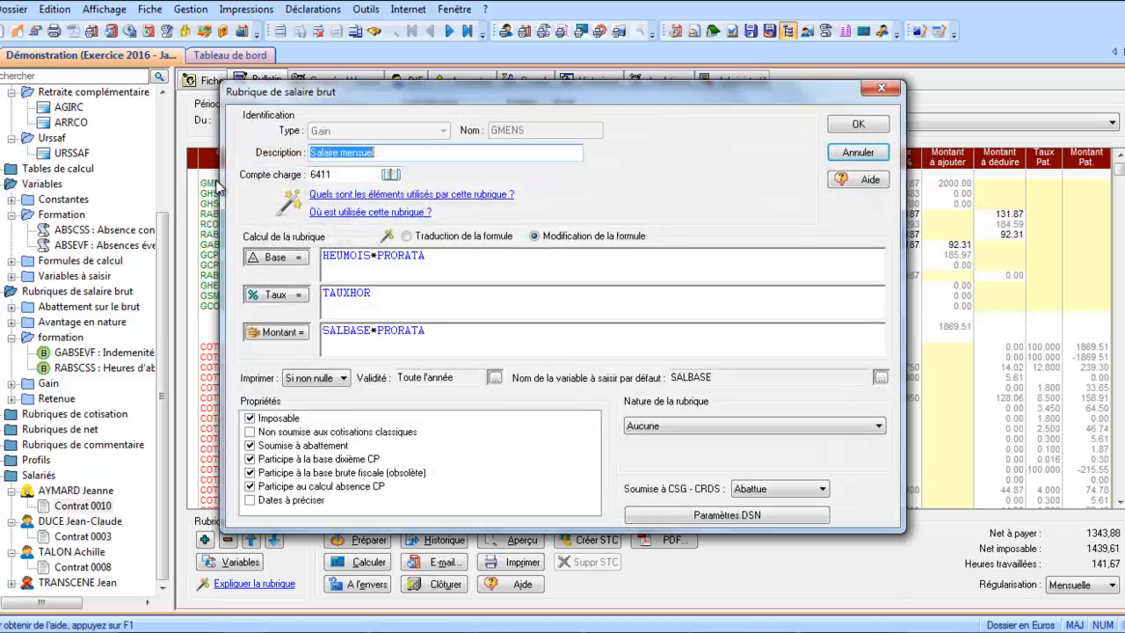
left_click(334, 173)
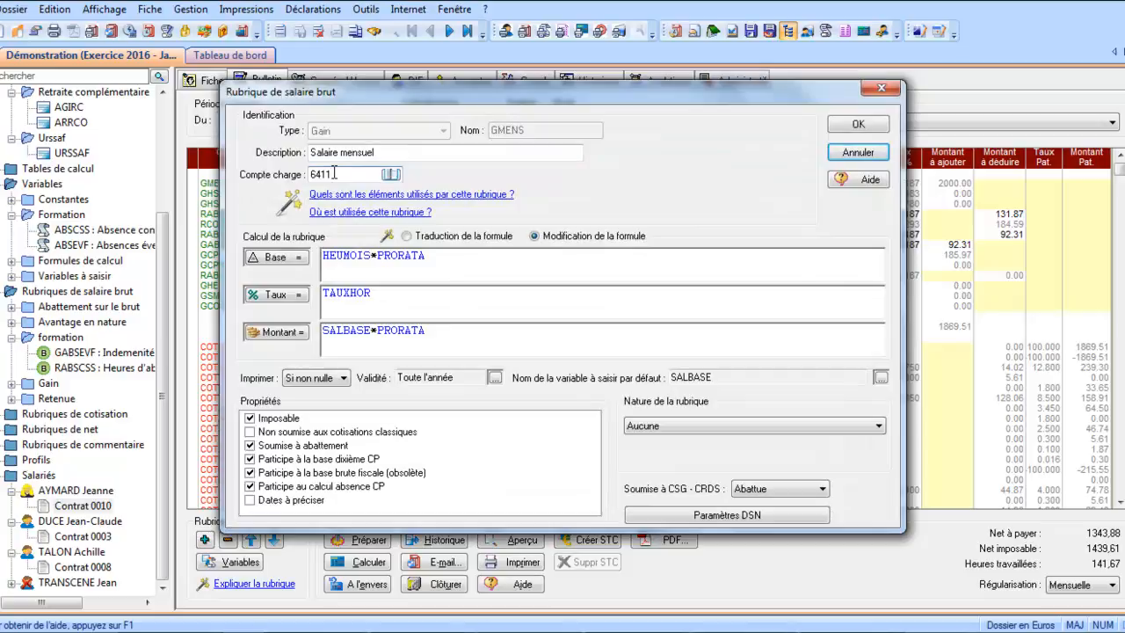
left_click(866, 157)
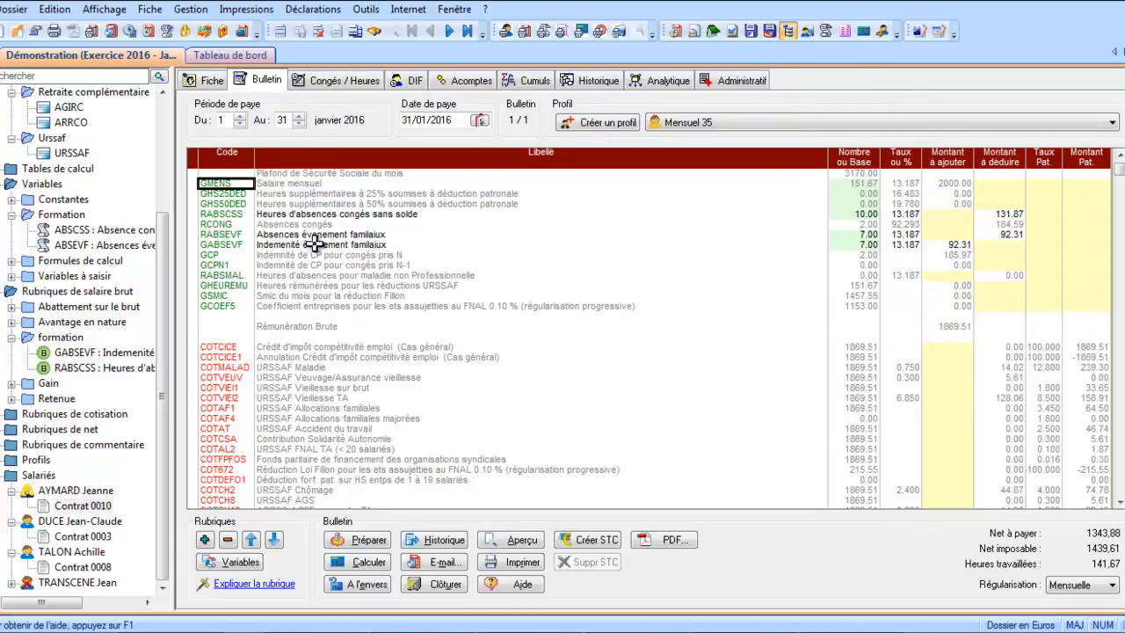
Step: Compare the charge account of the RCONG leave absence item with that of the GMENS monthly salary item
left_click(227, 225)
double_click(227, 225)
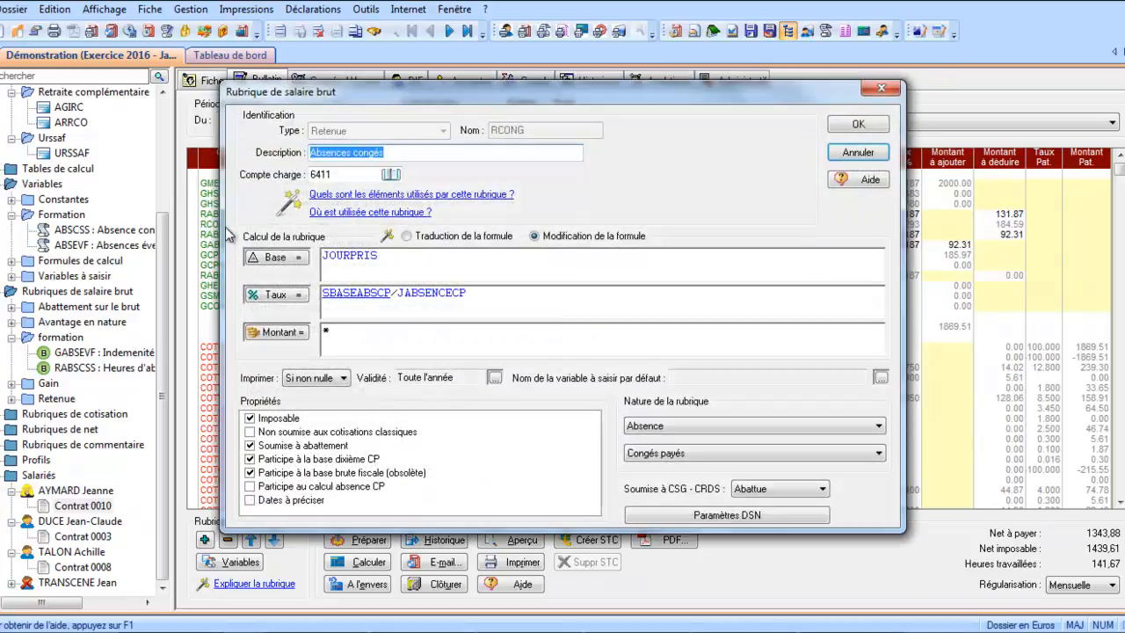
left_click(858, 124)
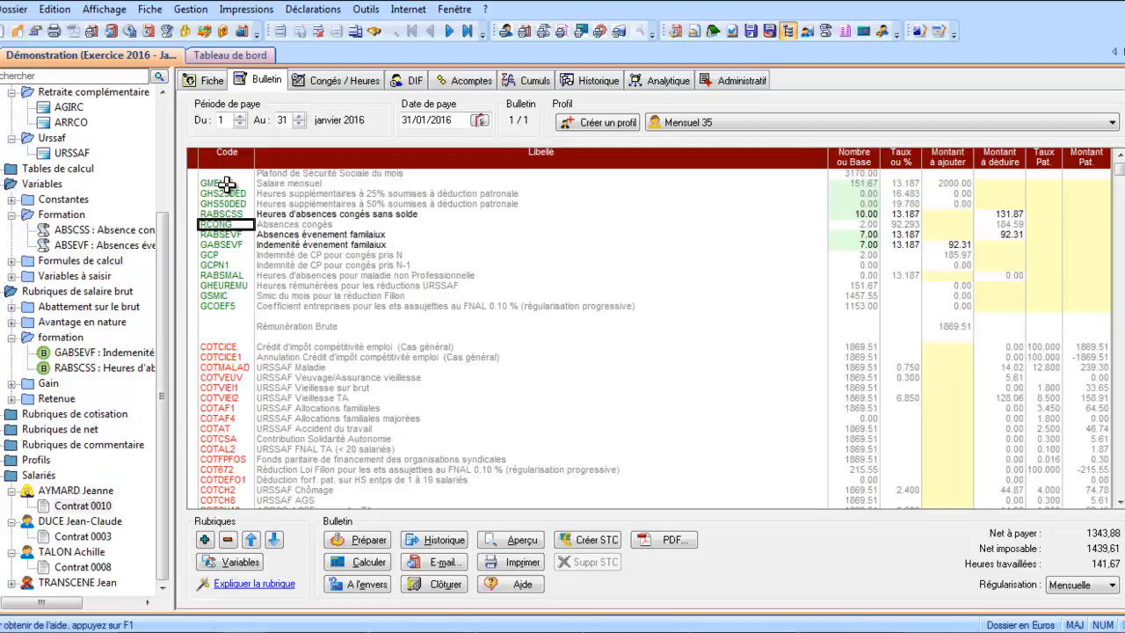
left_click(227, 183)
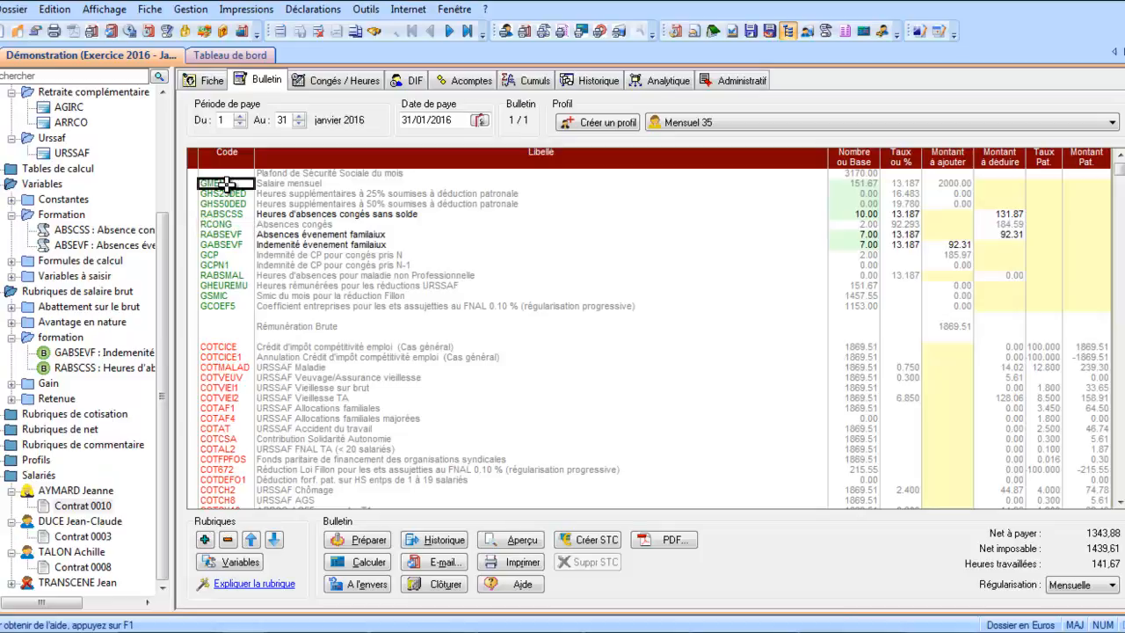
double_click(227, 182)
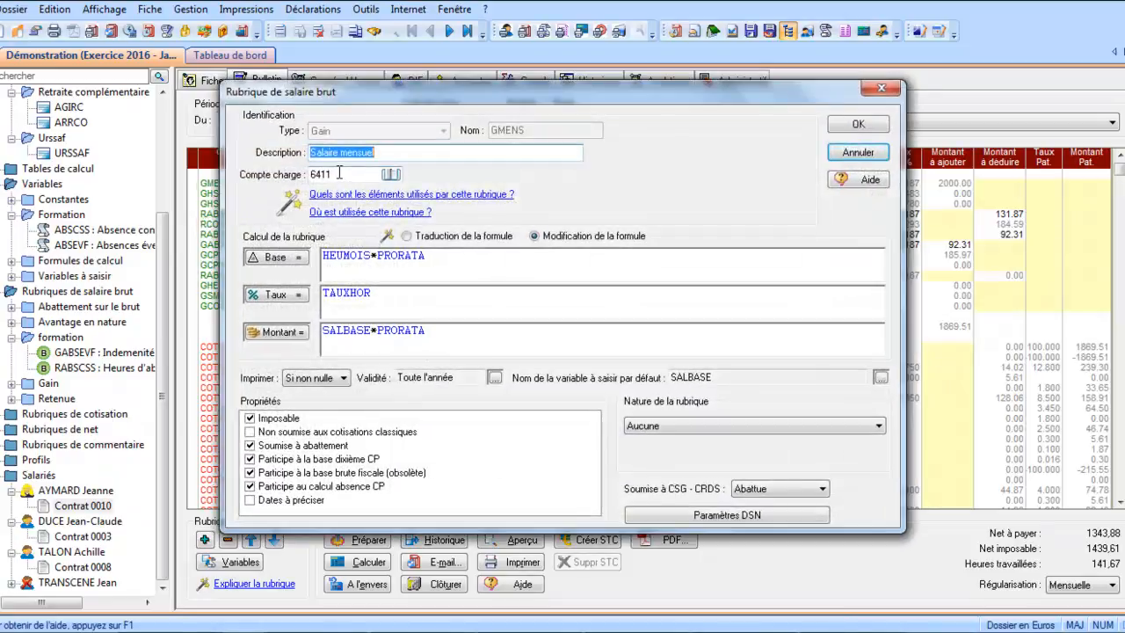
left_click(859, 152)
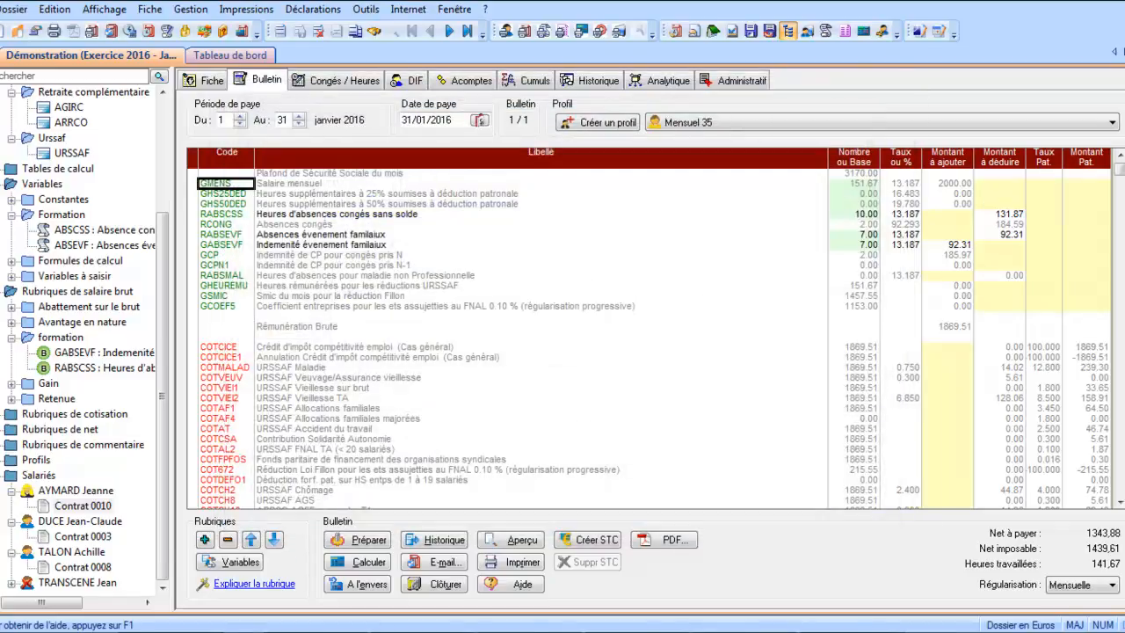
Step: Inspect the accounting accounts of the RACOMPTE advance and RTICKETS meal voucher net items at the end of the payslip
left_click_drag(1120, 169, 1121, 488)
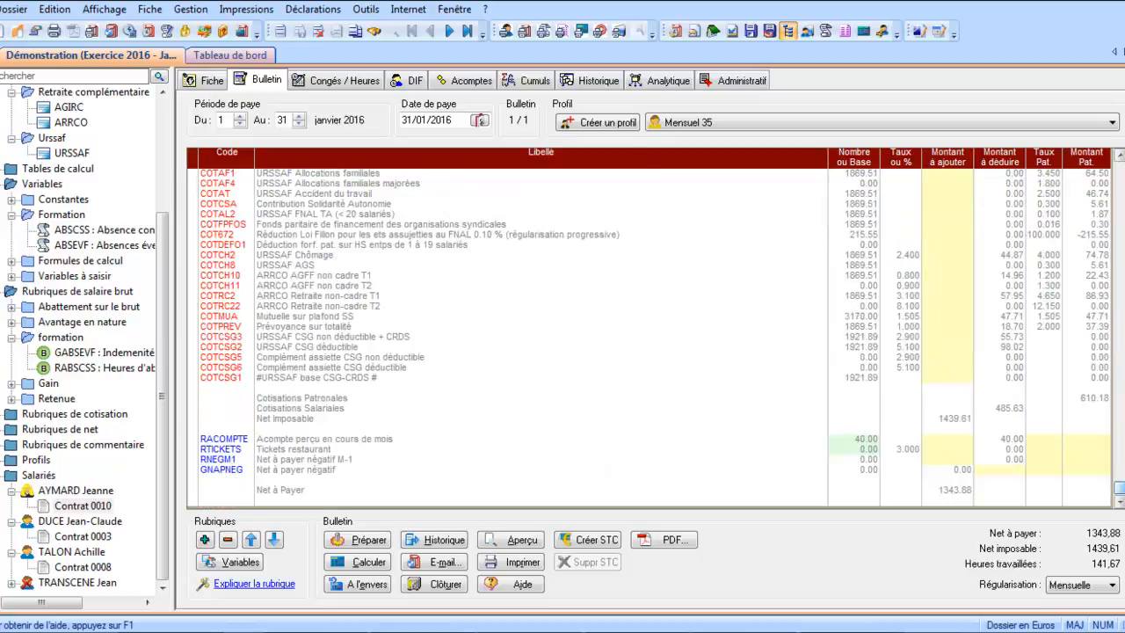
left_click(232, 436)
double_click(231, 435)
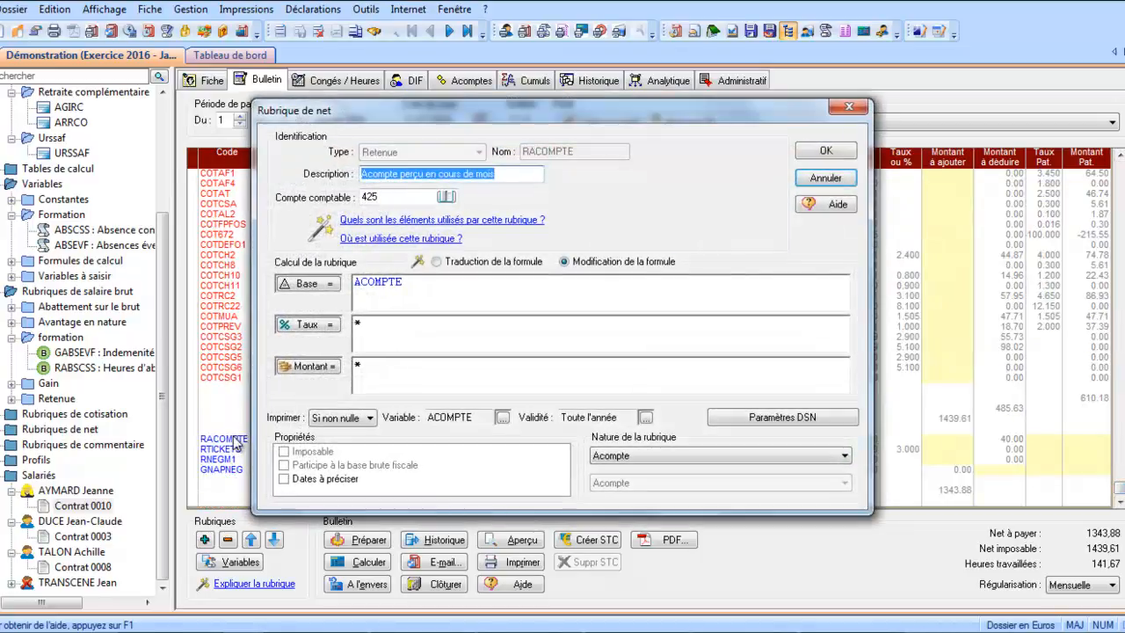
left_click(825, 178)
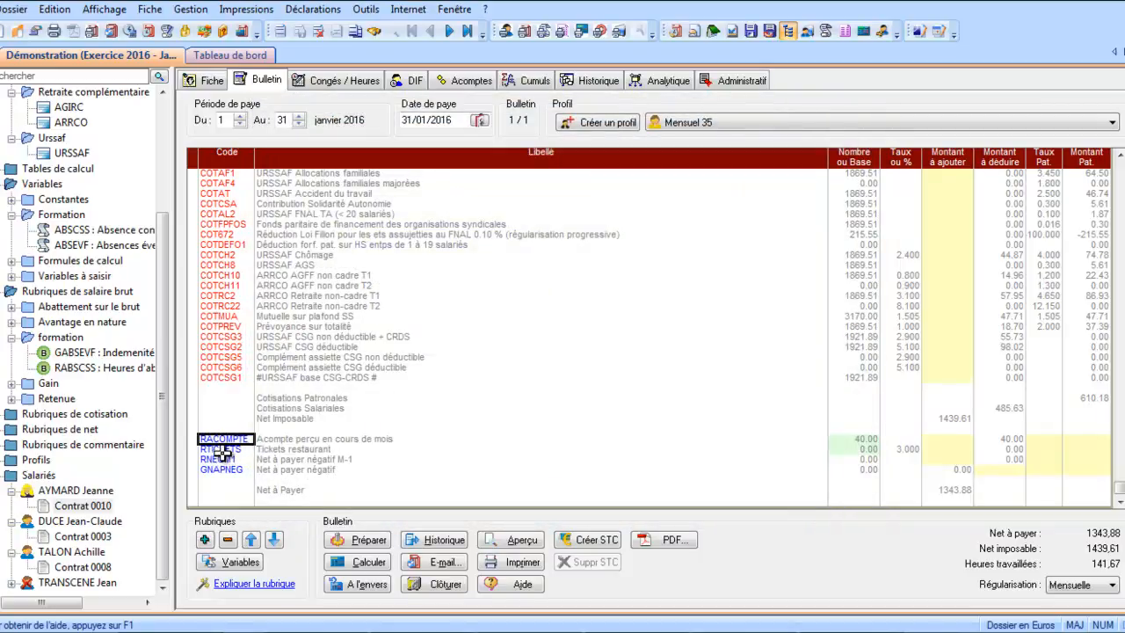
double_click(221, 449)
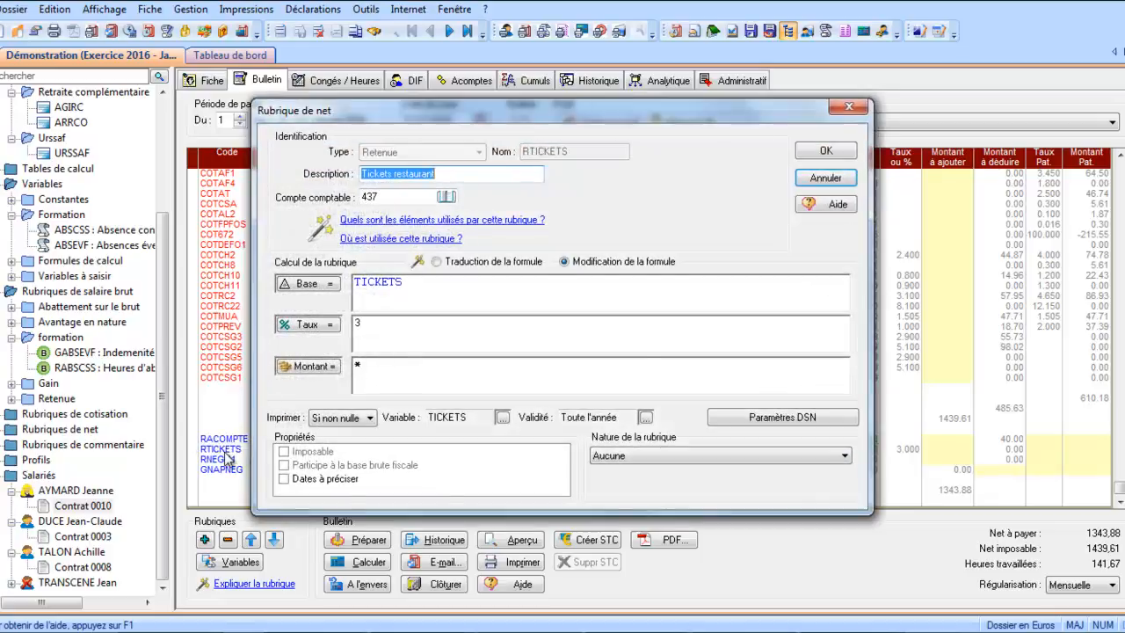
left_click(828, 178)
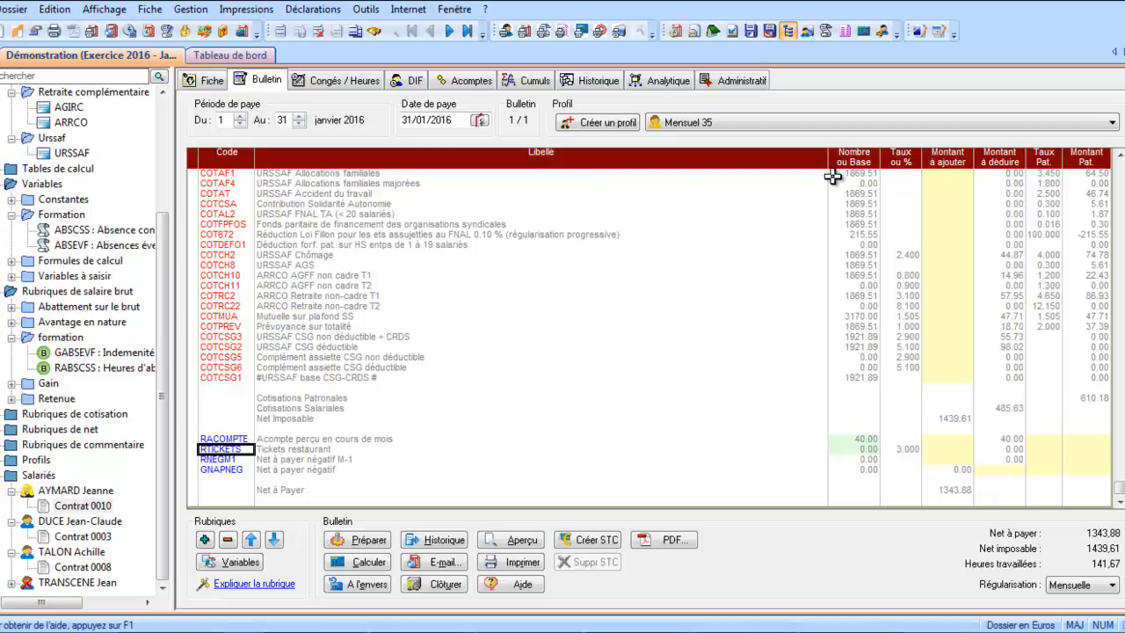
Step: Set up the accounting transfer of salary entries to EBP Comptabilité with the DEMO folder and fiscal year 01/01/2015 to 31/12/2015
left_click(189, 10)
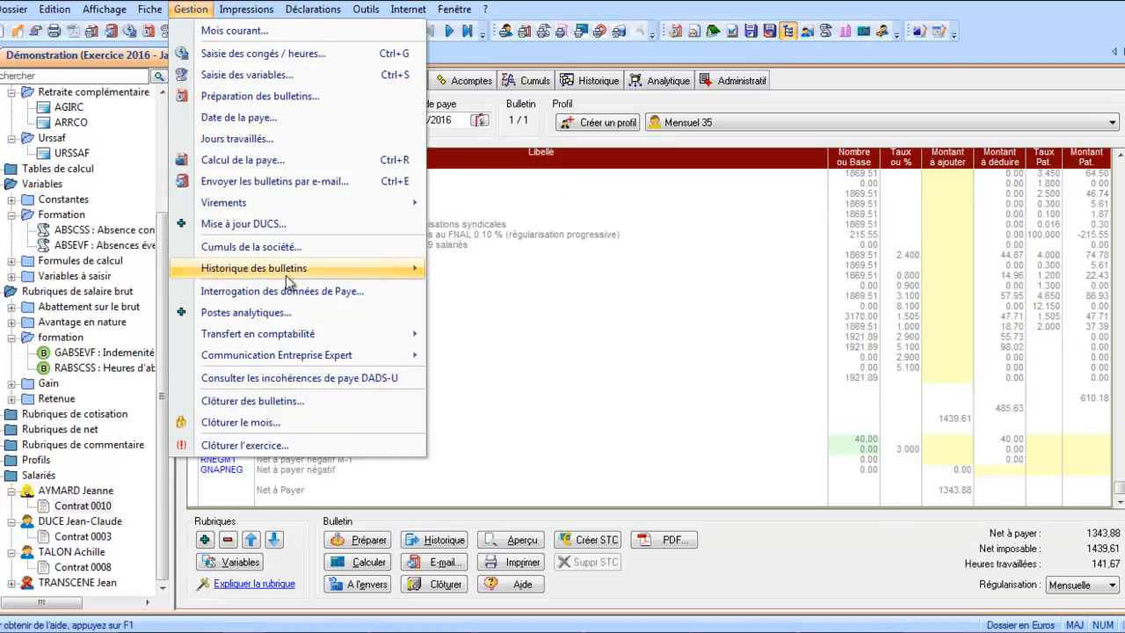
mouse_move(275, 339)
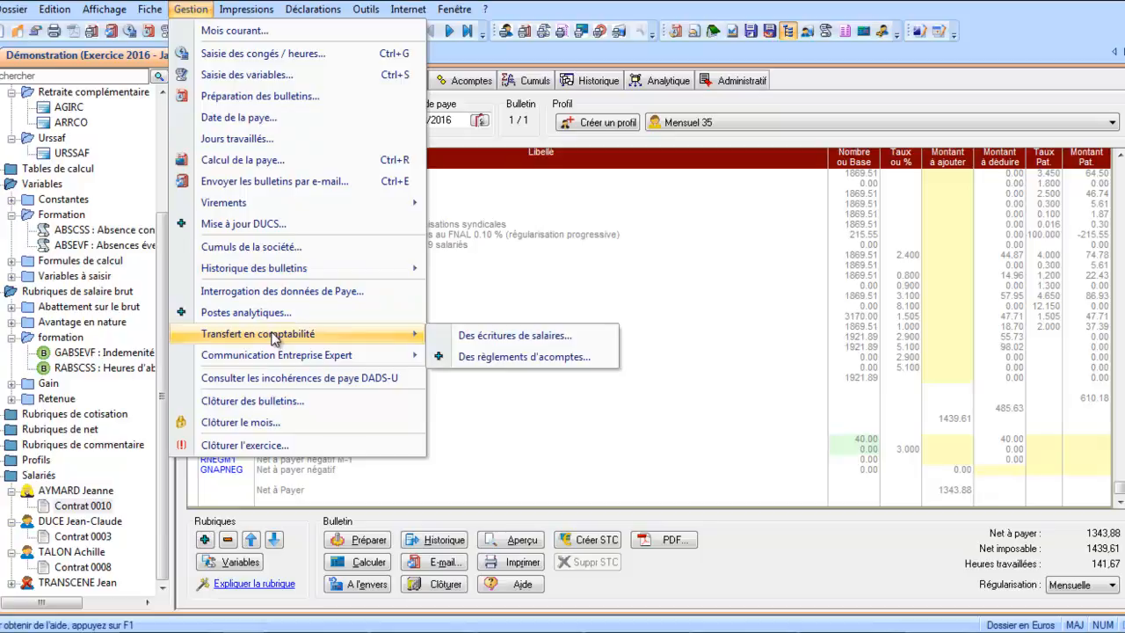
left_click(457, 338)
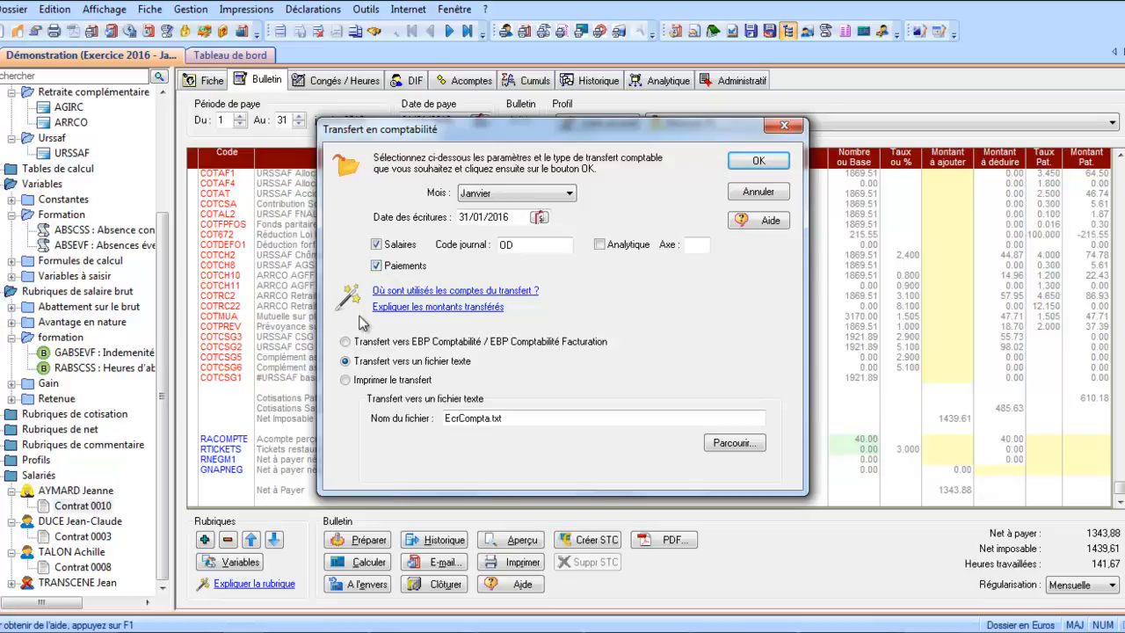
left_click(370, 349)
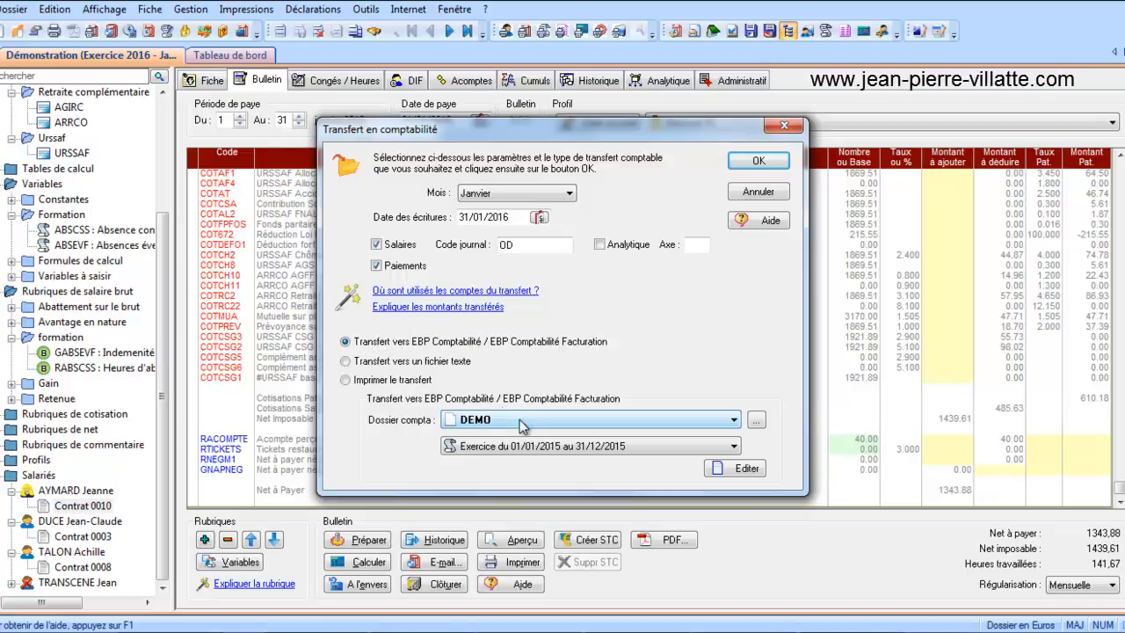
left_click(524, 420)
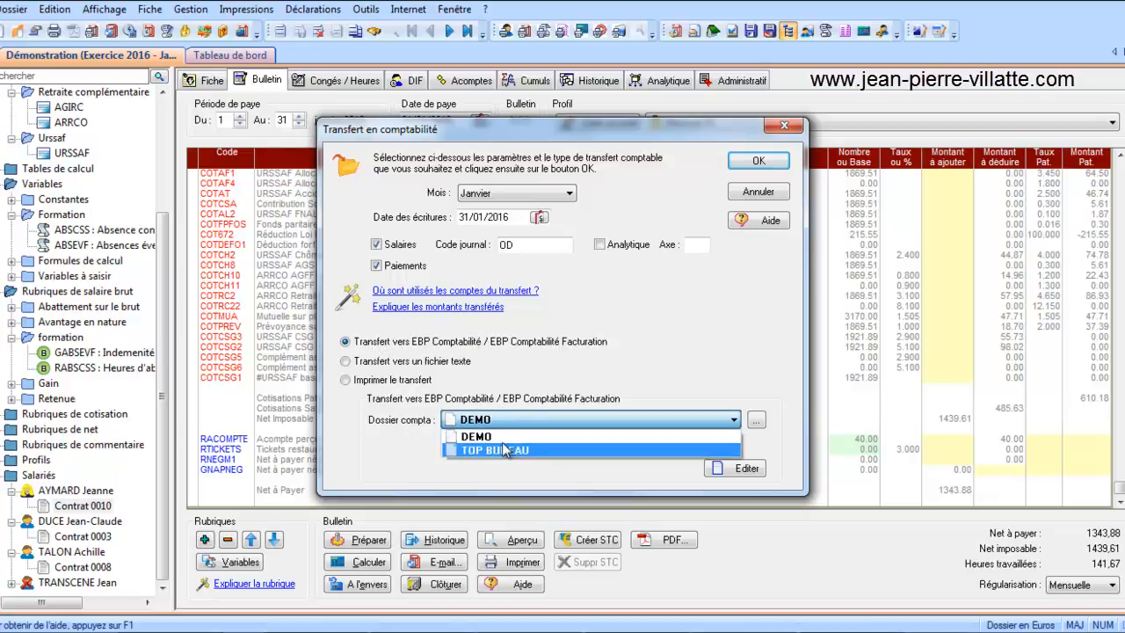
left_click(503, 440)
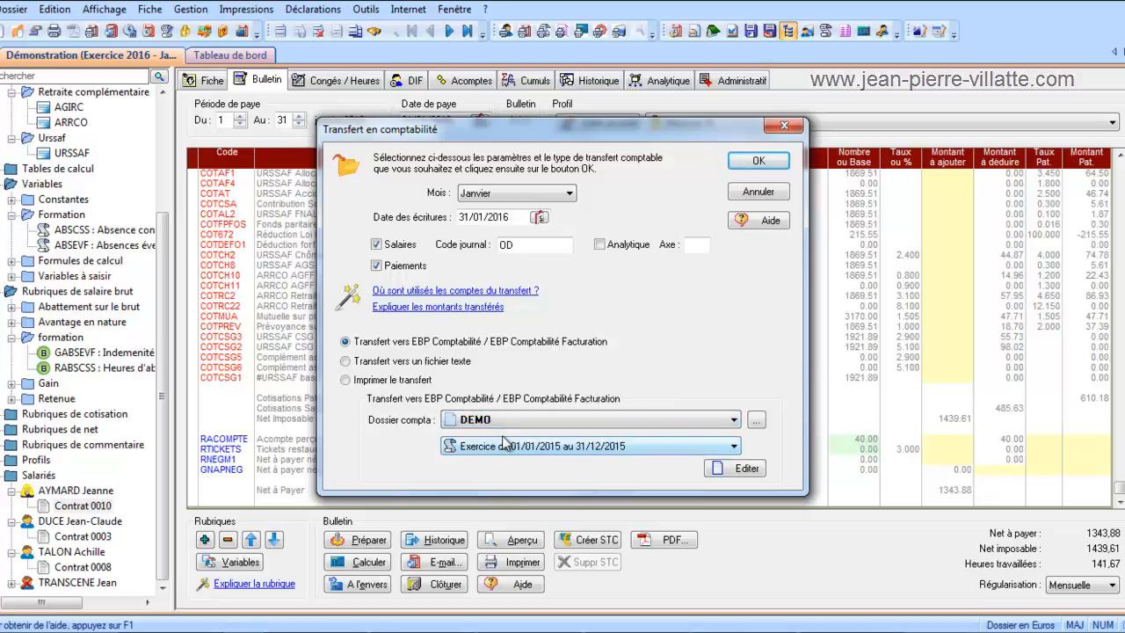
left_click(508, 446)
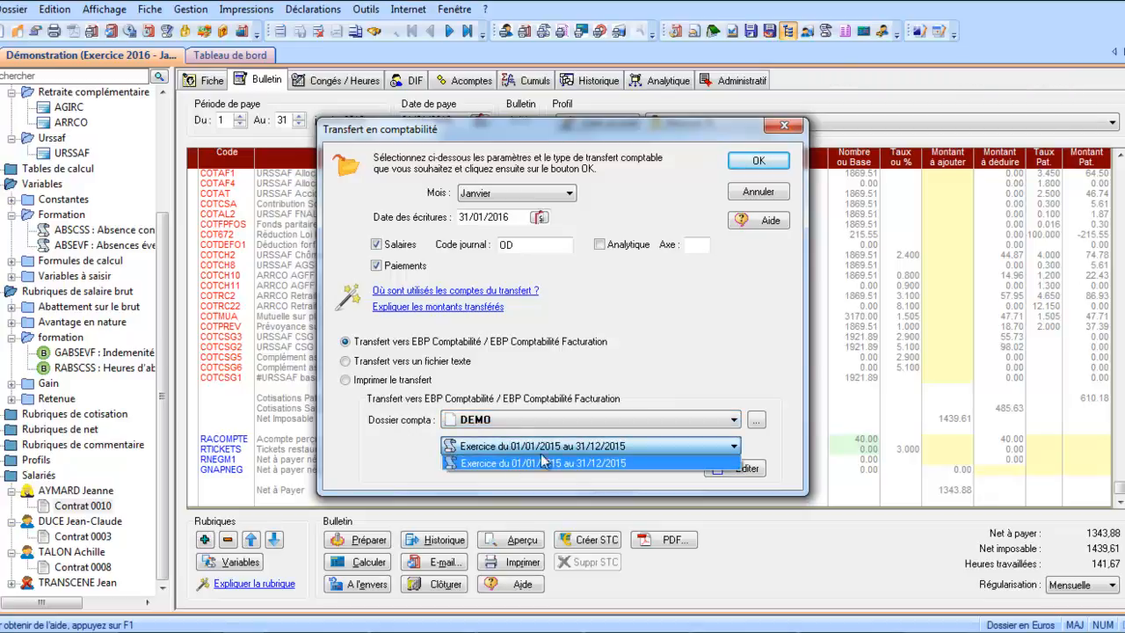
left_click(520, 464)
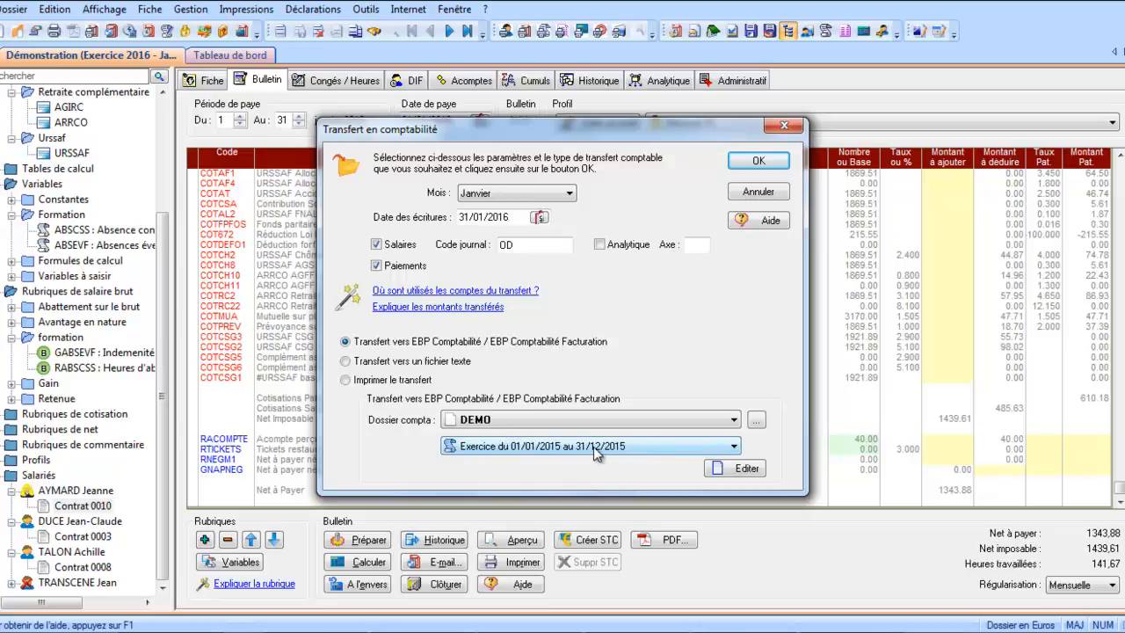
Step: Check the list of transferred entries not retrieved by EBP Comptabilité, and preview the January transfer printout using the Transfert en comptabilité model
left_click(726, 472)
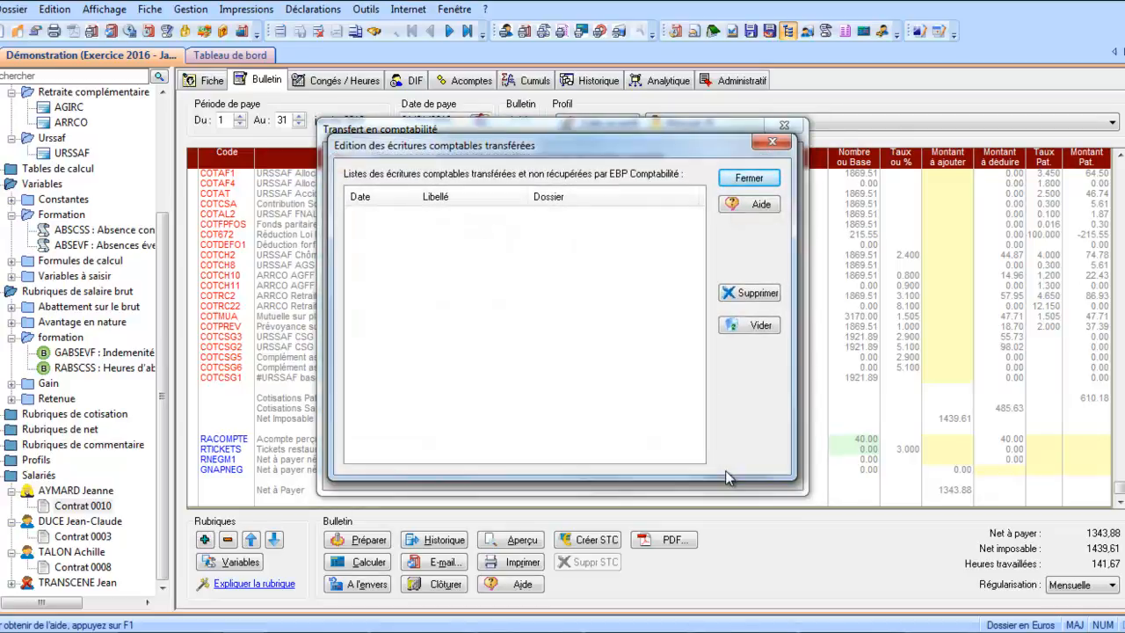
left_click(752, 179)
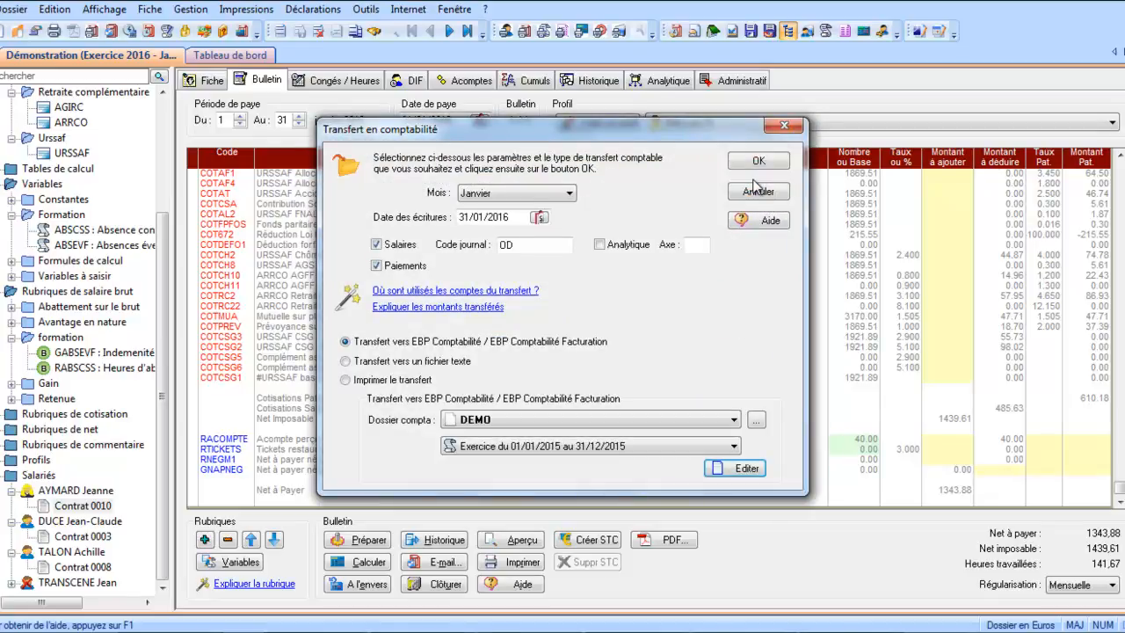
left_click(393, 382)
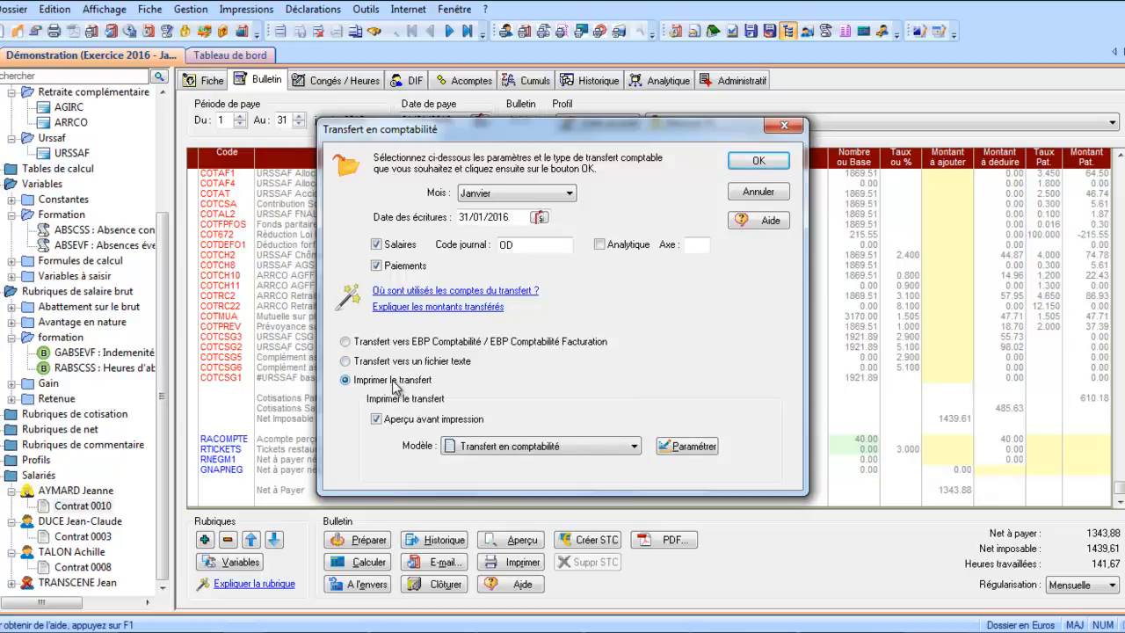
left_click(529, 447)
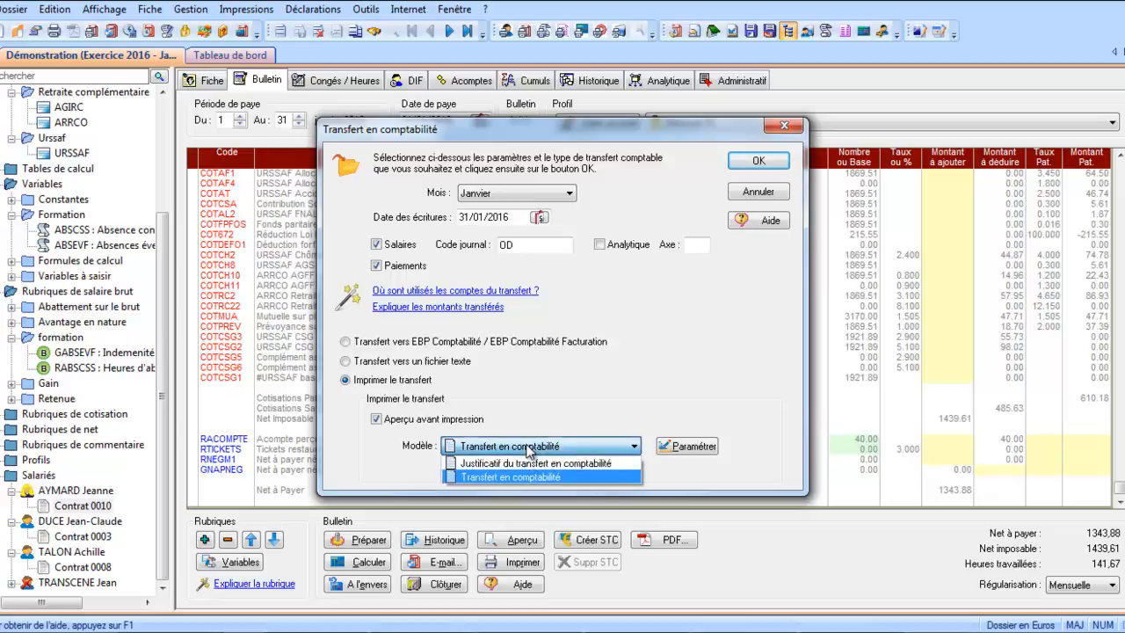
left_click(528, 477)
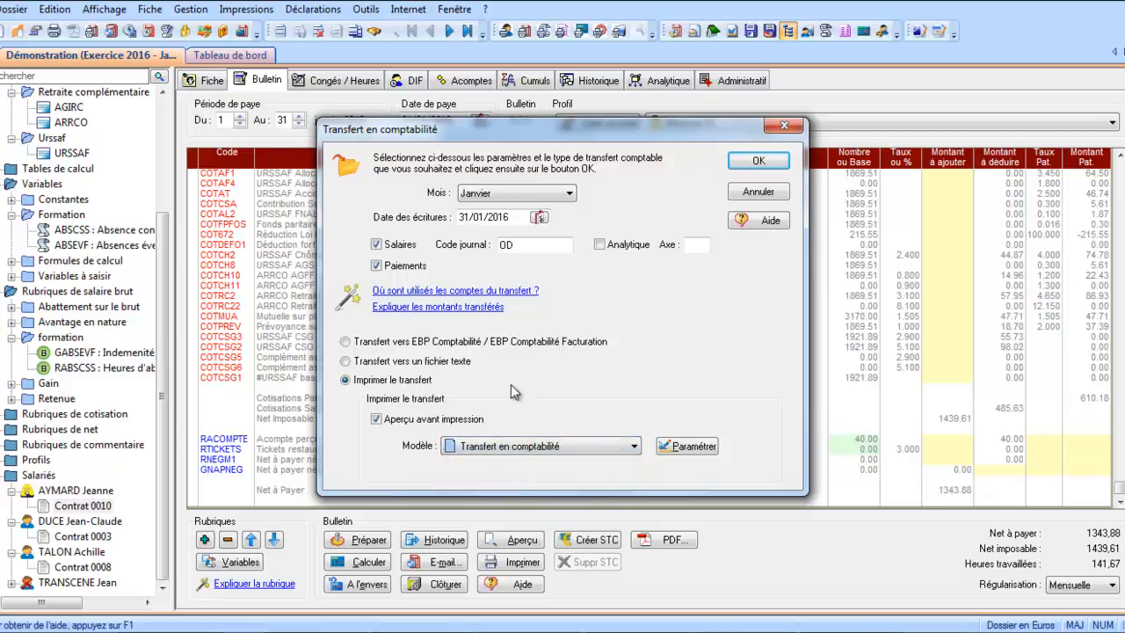
left_click(758, 165)
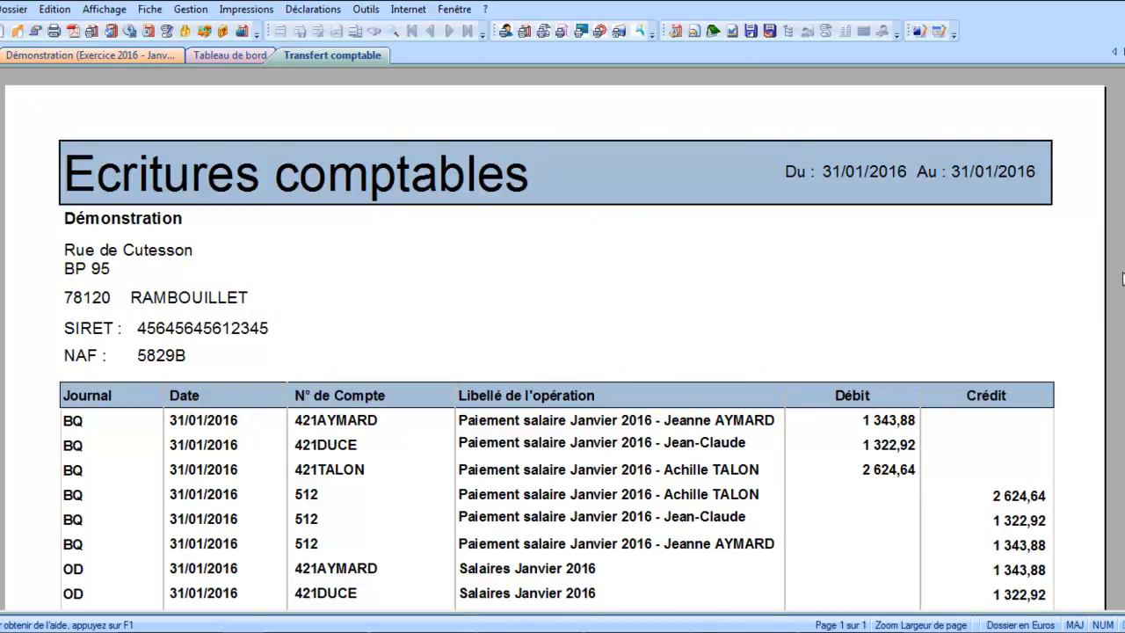
Step: Examine the journal codes, account numbers, debits, credits and totals in the January accounting entries preview, and close it
scroll(1124, 278, "down", 5)
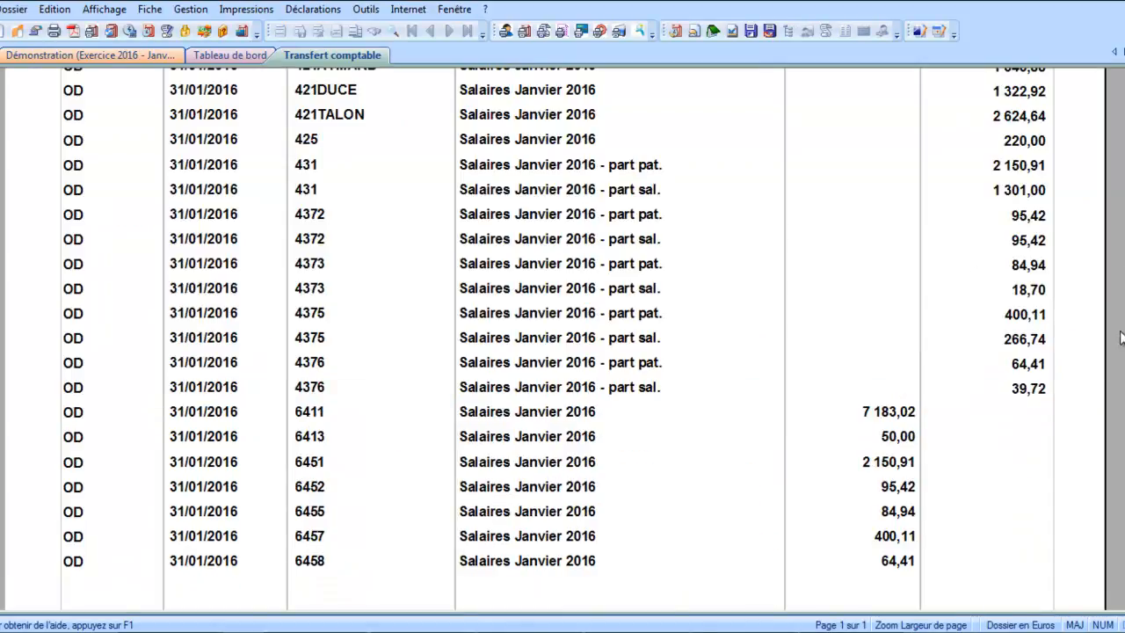
scroll(1123, 340, "down", 5)
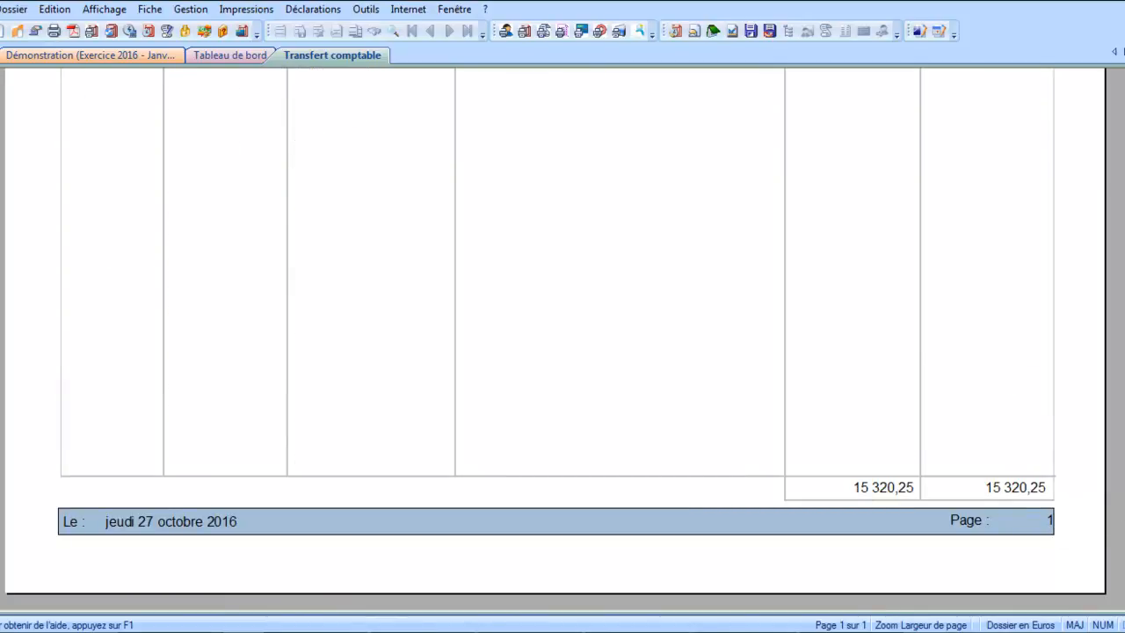
scroll(1123, 165, "up", 10)
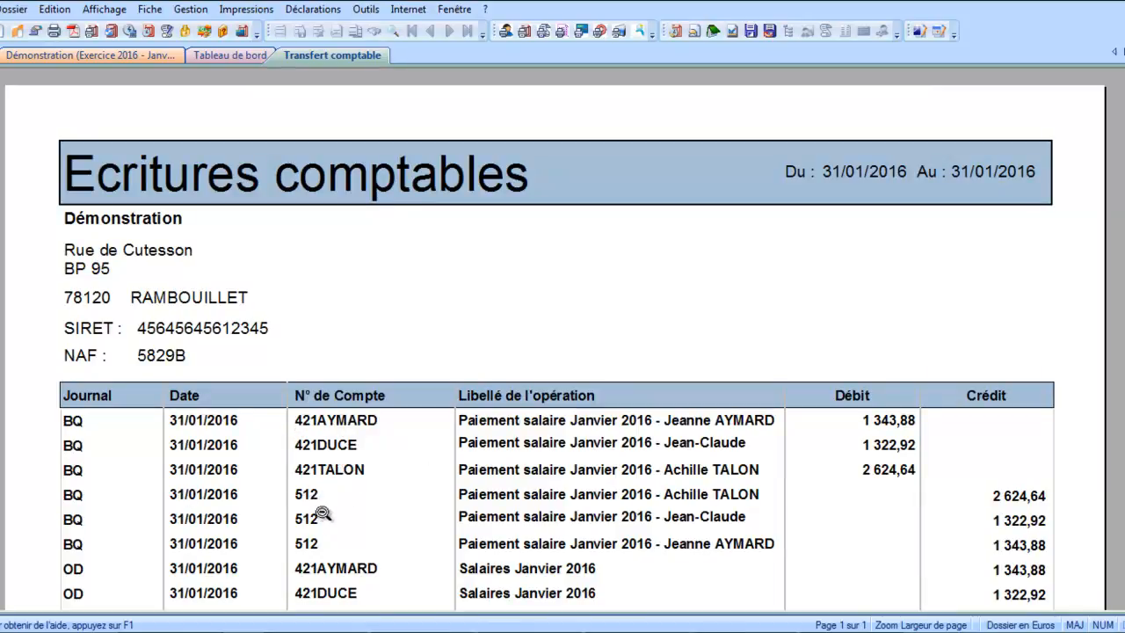
scroll(563, 352, "down", 5)
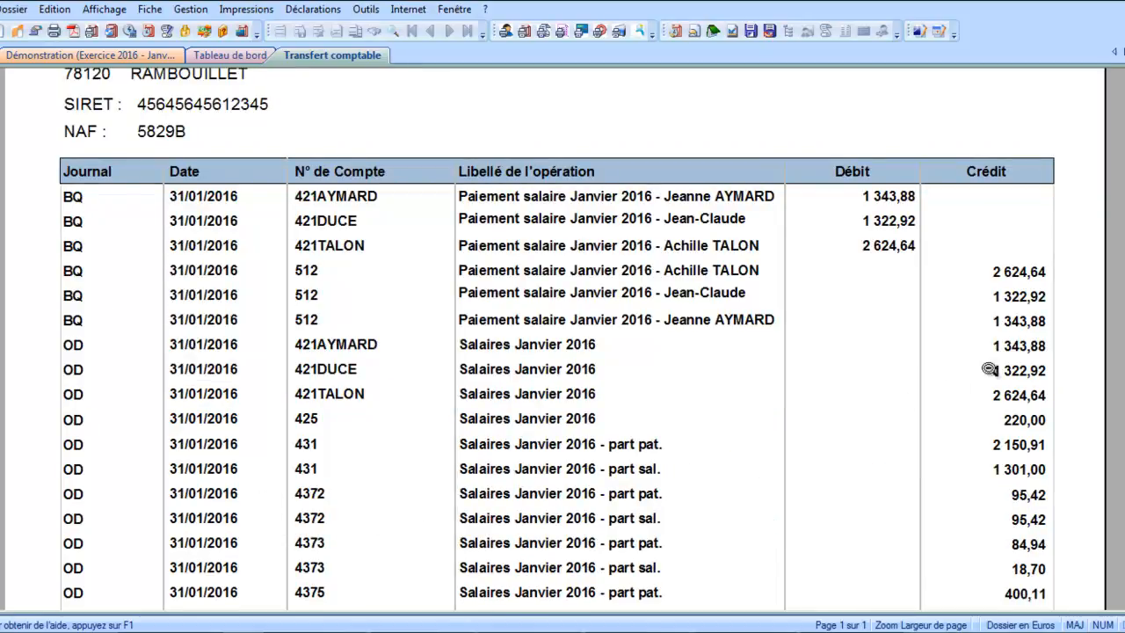
scroll(563, 352, "down", 10)
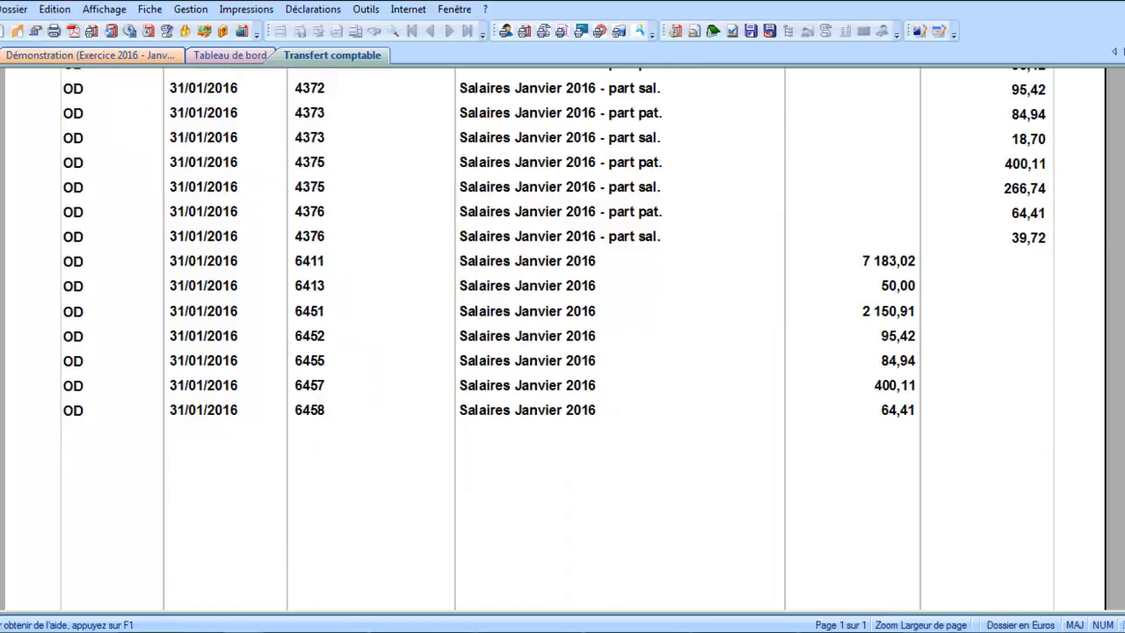
left_click(1124, 52)
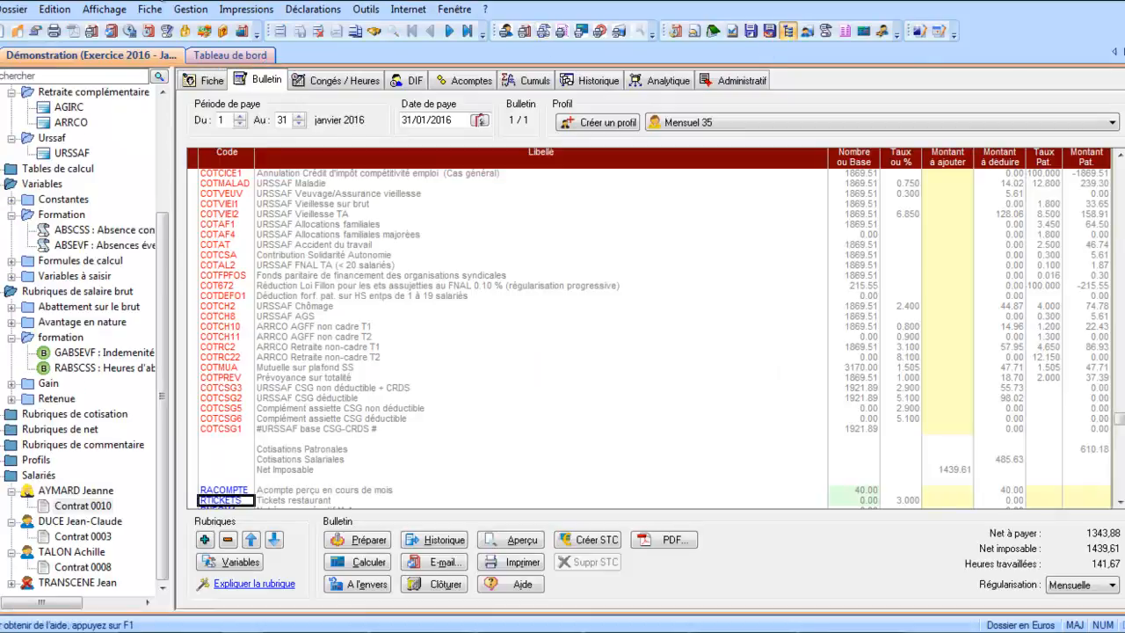
Step: Try to transfer the January salary entries to the DEMO folder of EBP Comptabilité, without payments
left_click(183, 9)
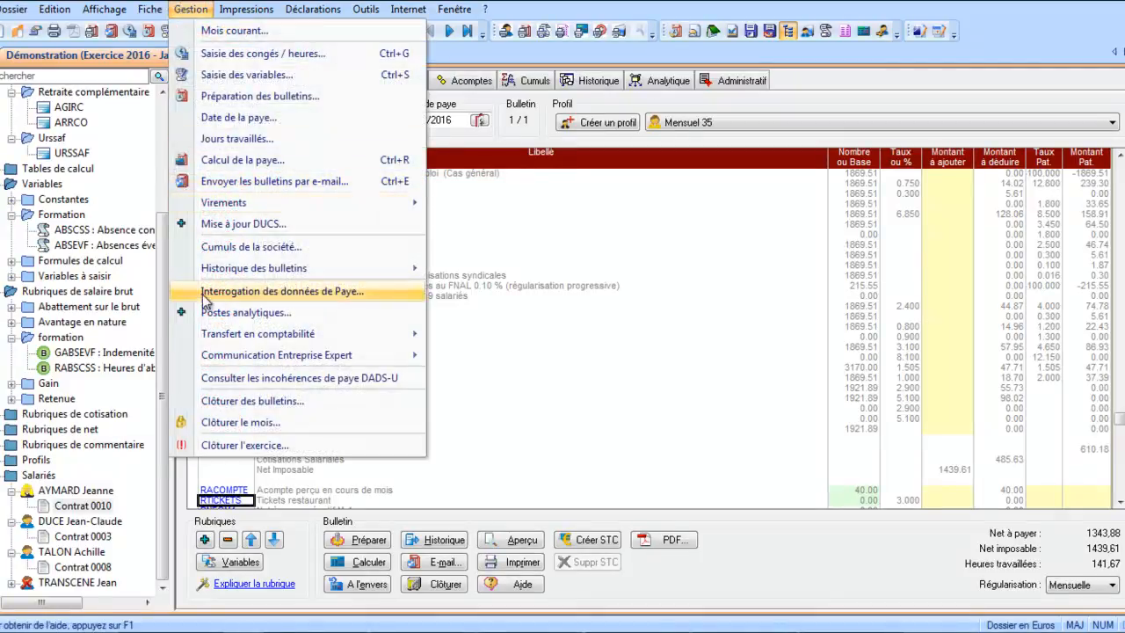
mouse_move(215, 337)
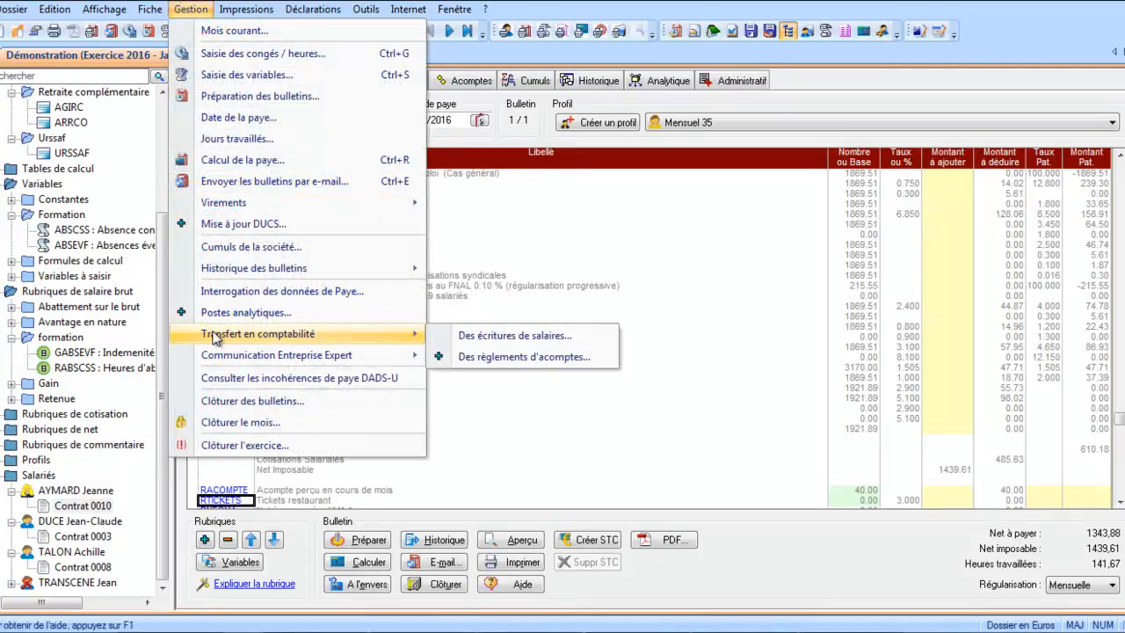
left_click(521, 335)
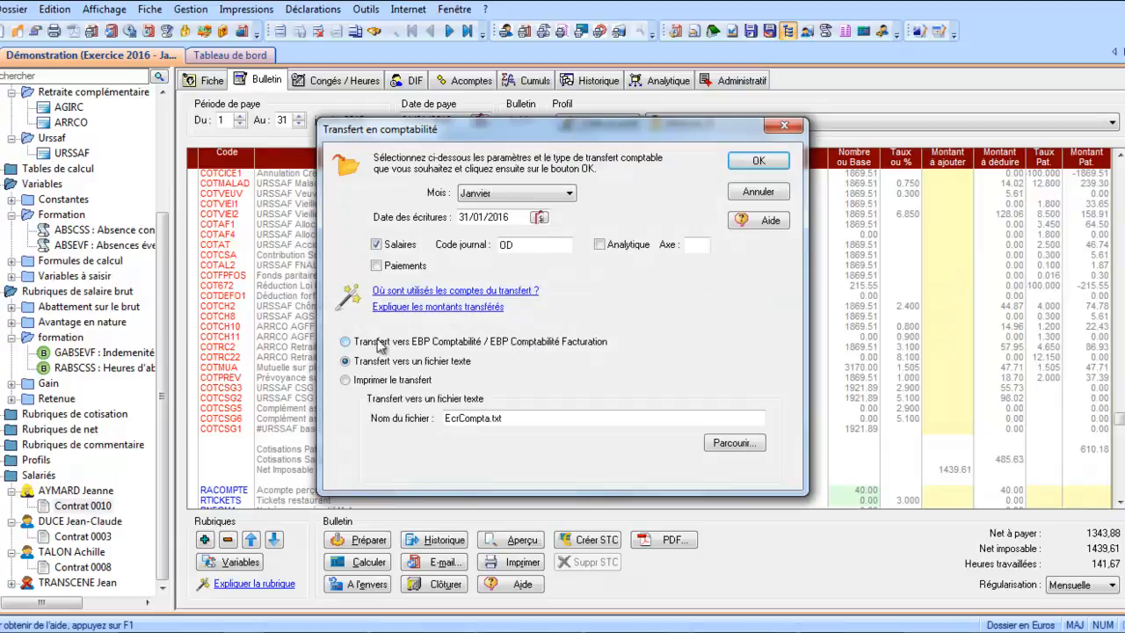
left_click(371, 342)
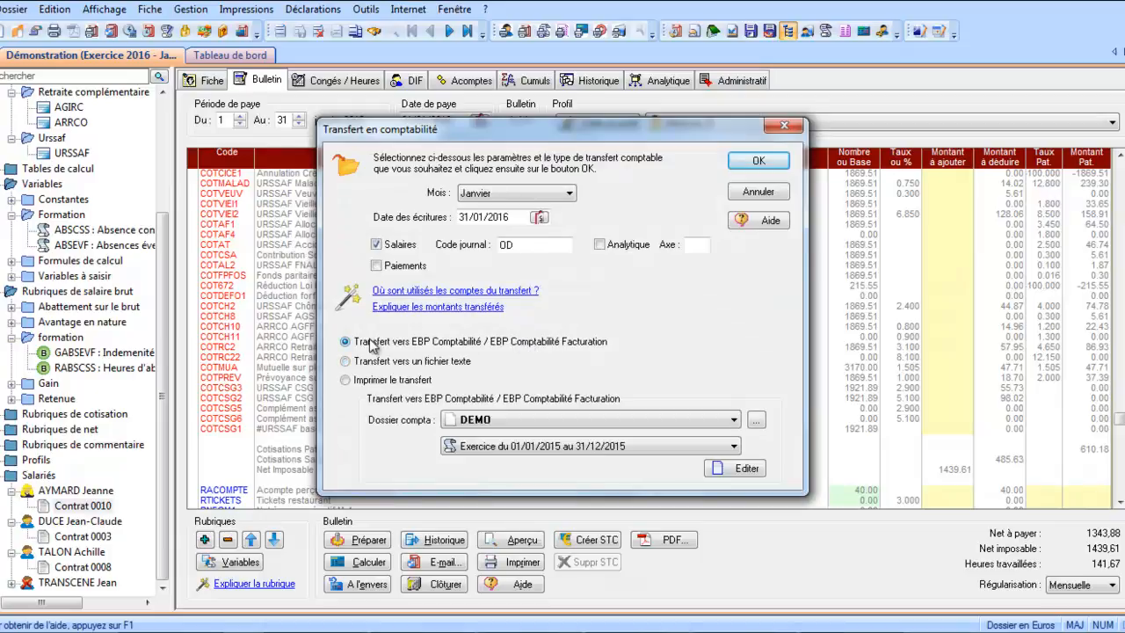
left_click(757, 163)
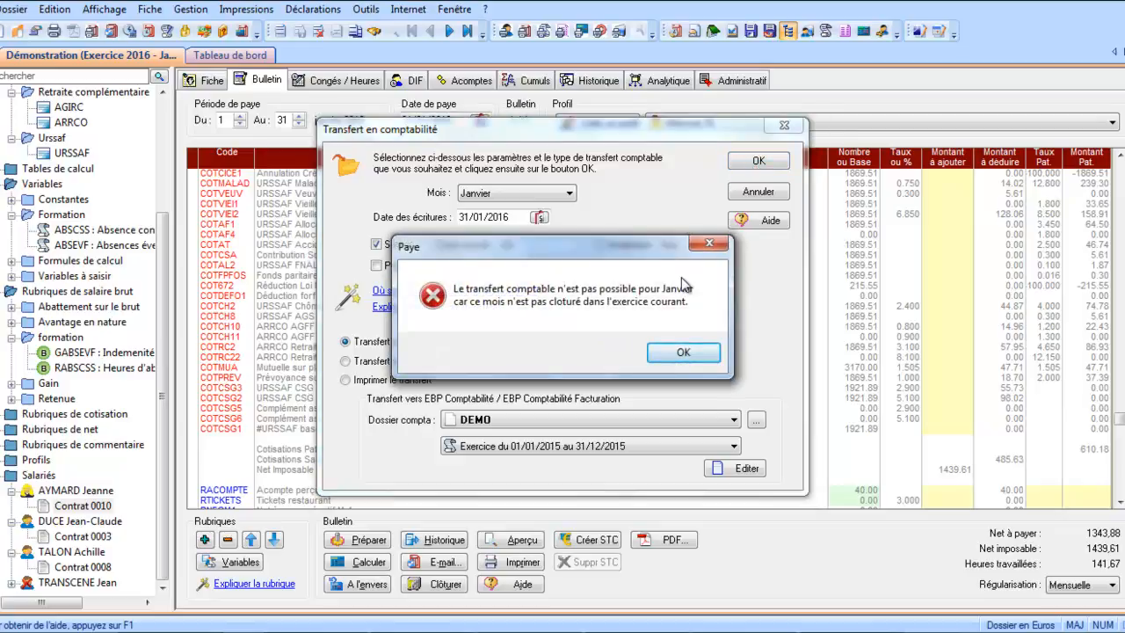
left_click(683, 353)
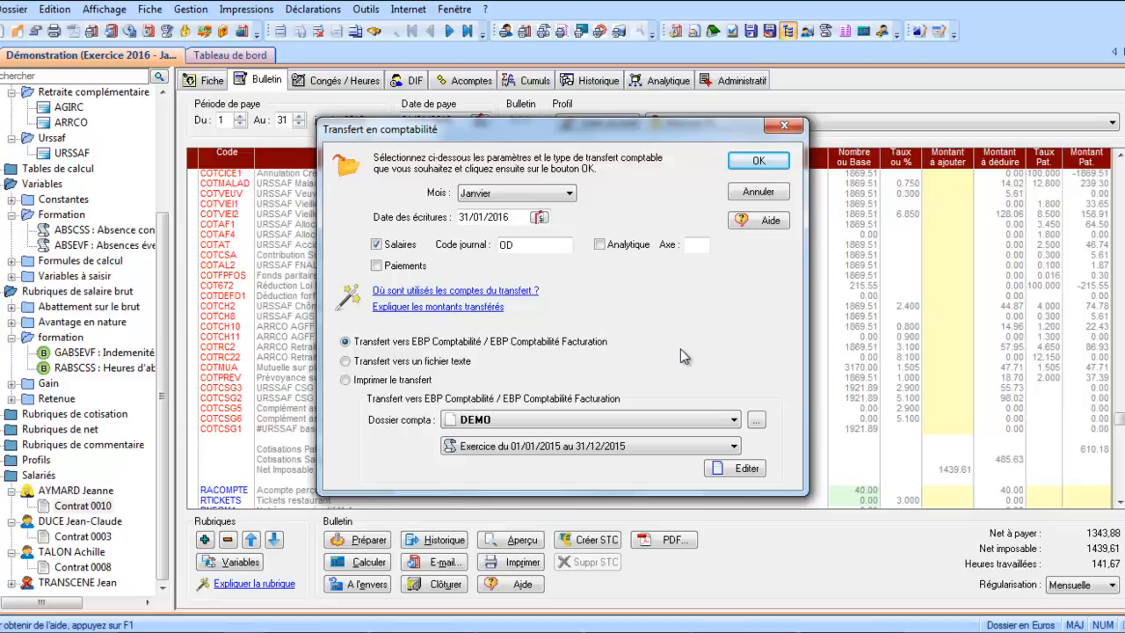
left_click(756, 163)
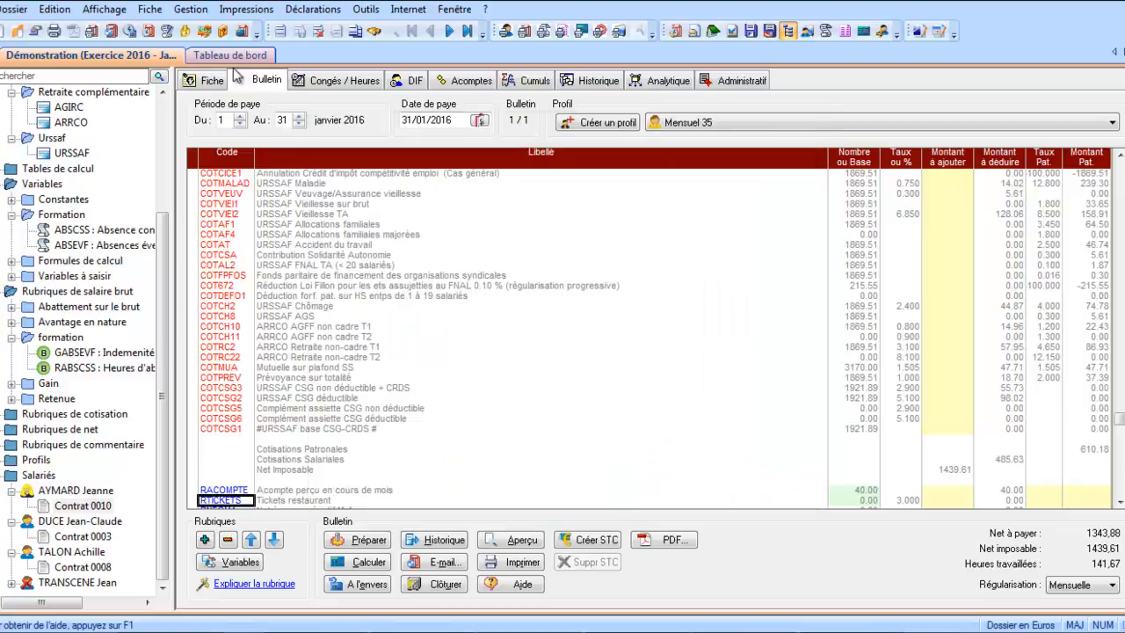
Step: Run the monthly closing for January 2016, continuing past the DADS-U inconsistency report
left_click(192, 9)
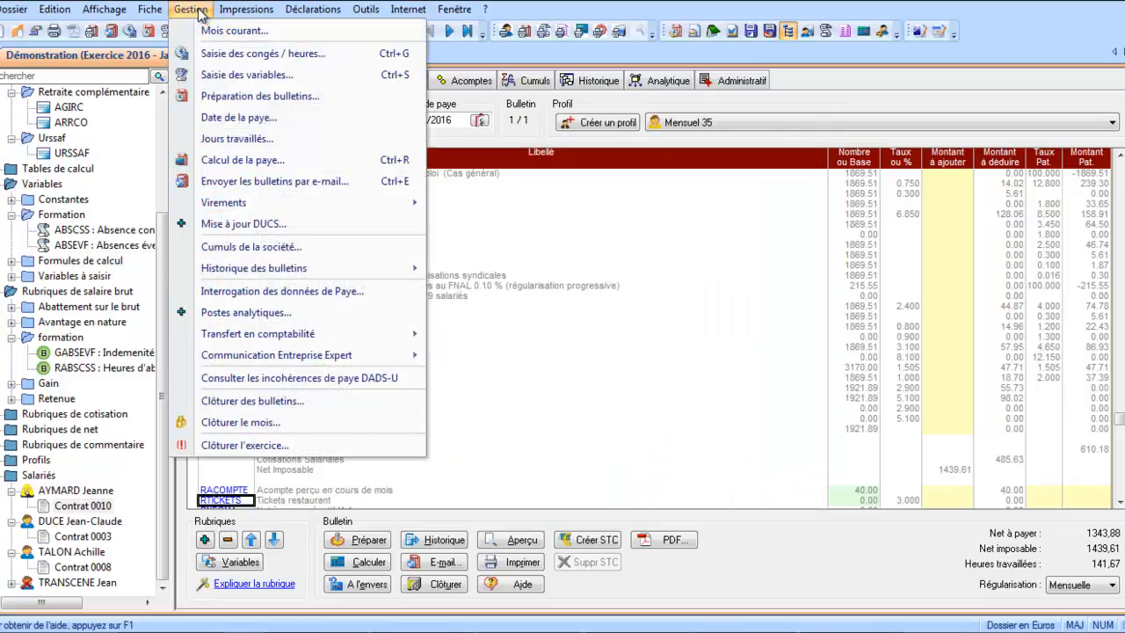
left_click(216, 421)
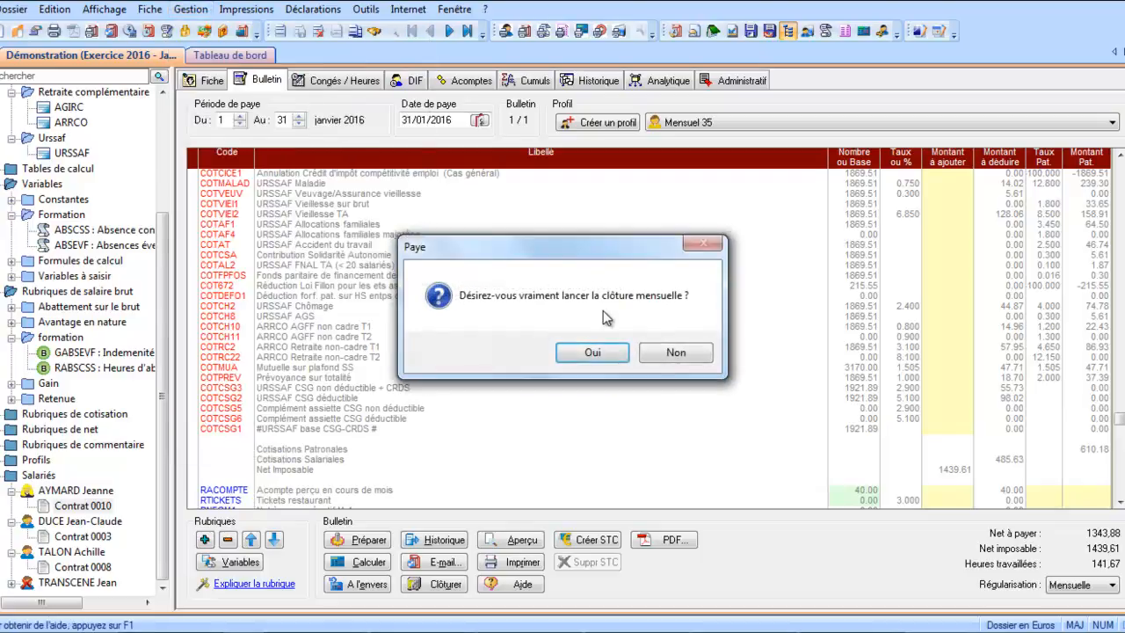
left_click(590, 353)
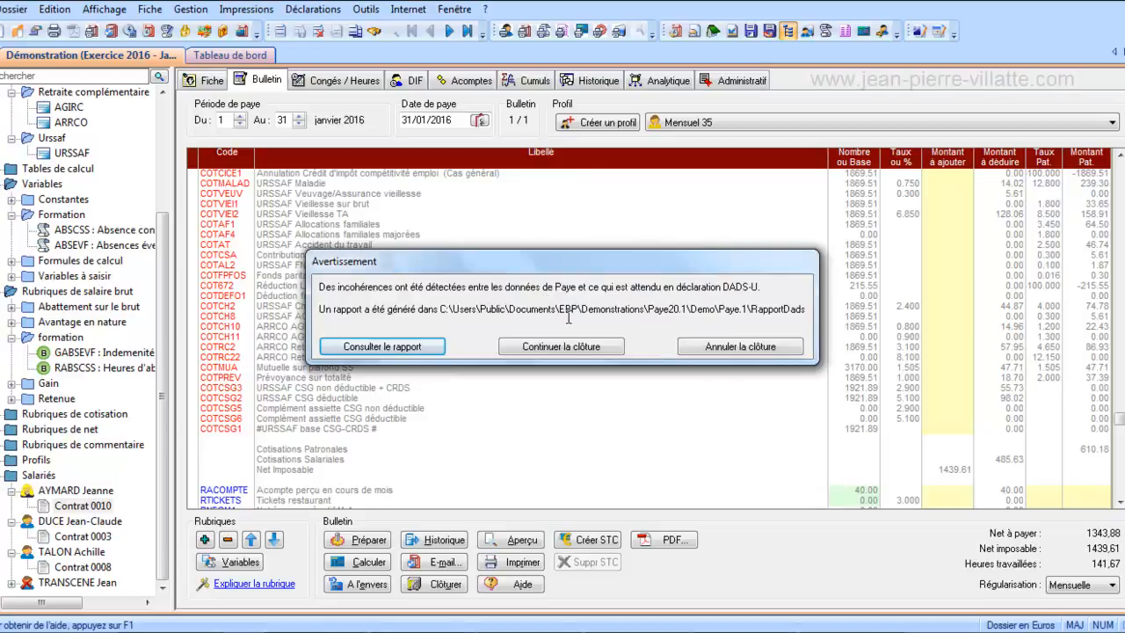
left_click(562, 346)
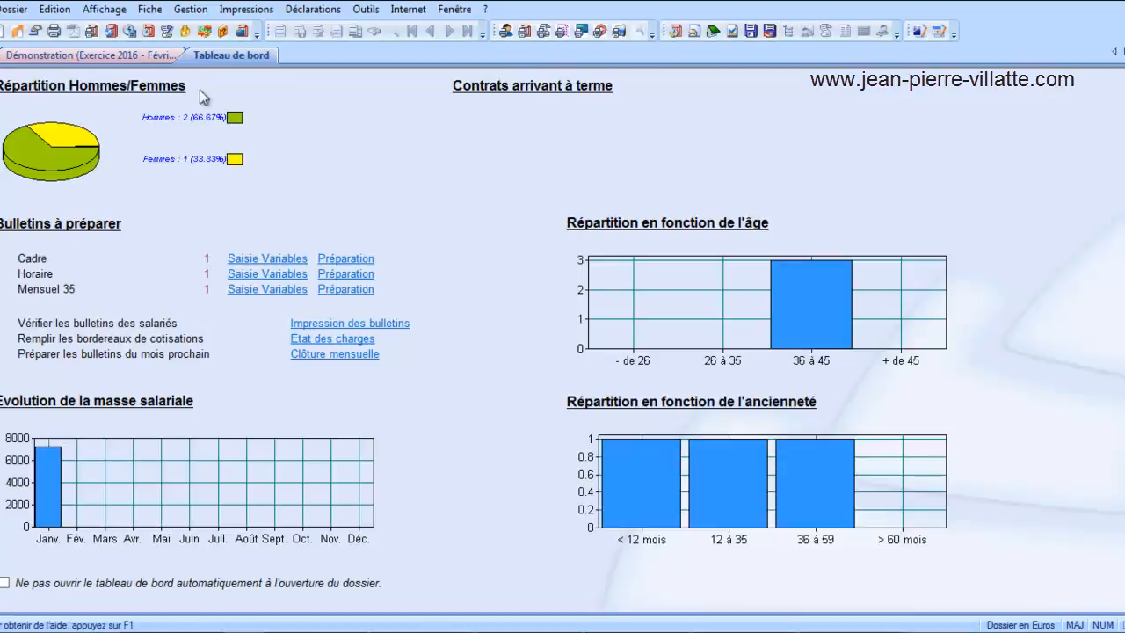
Step: From the main payroll file view, transfer the January salary entries dated 31/01/2016 to the EBP Comptabilité DEMO folder with journal code OD
left_click(138, 54)
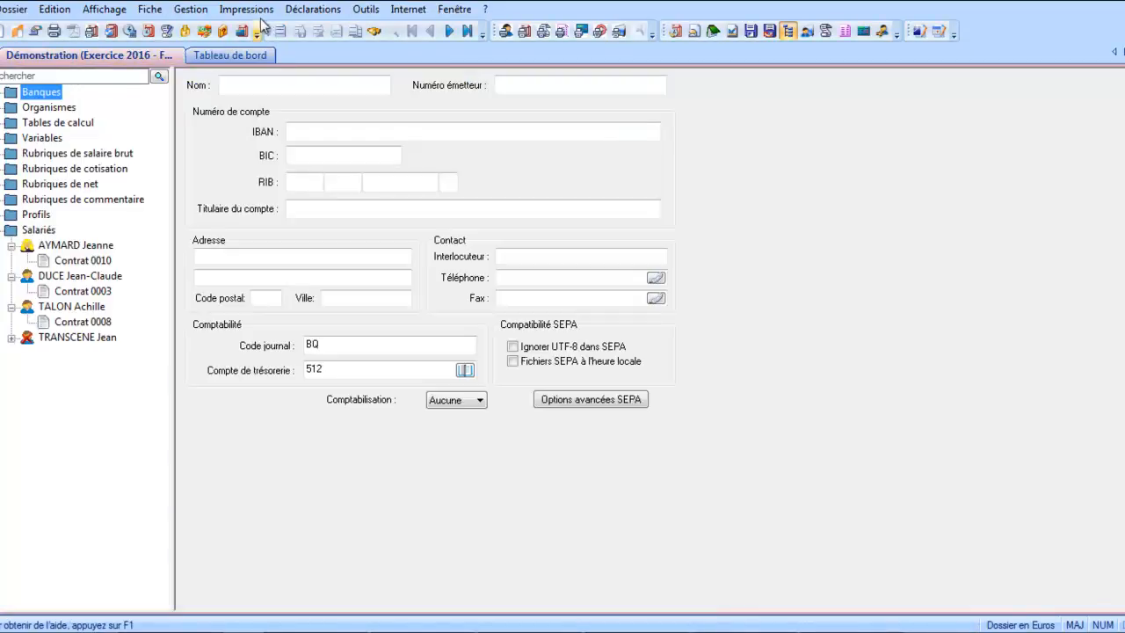
left_click(193, 11)
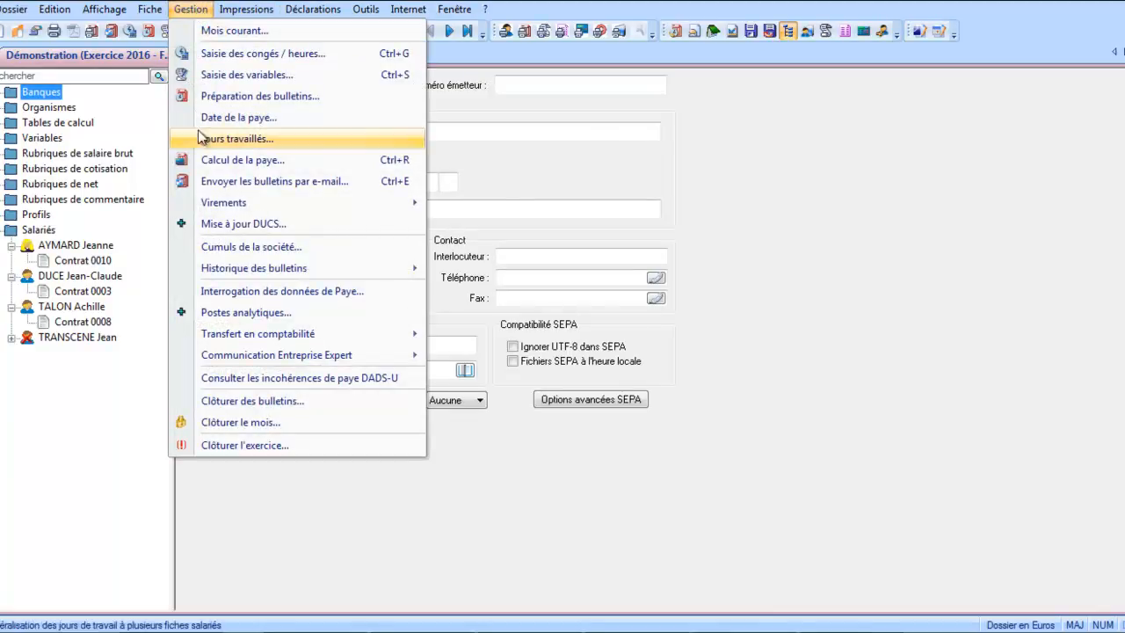
mouse_move(223, 334)
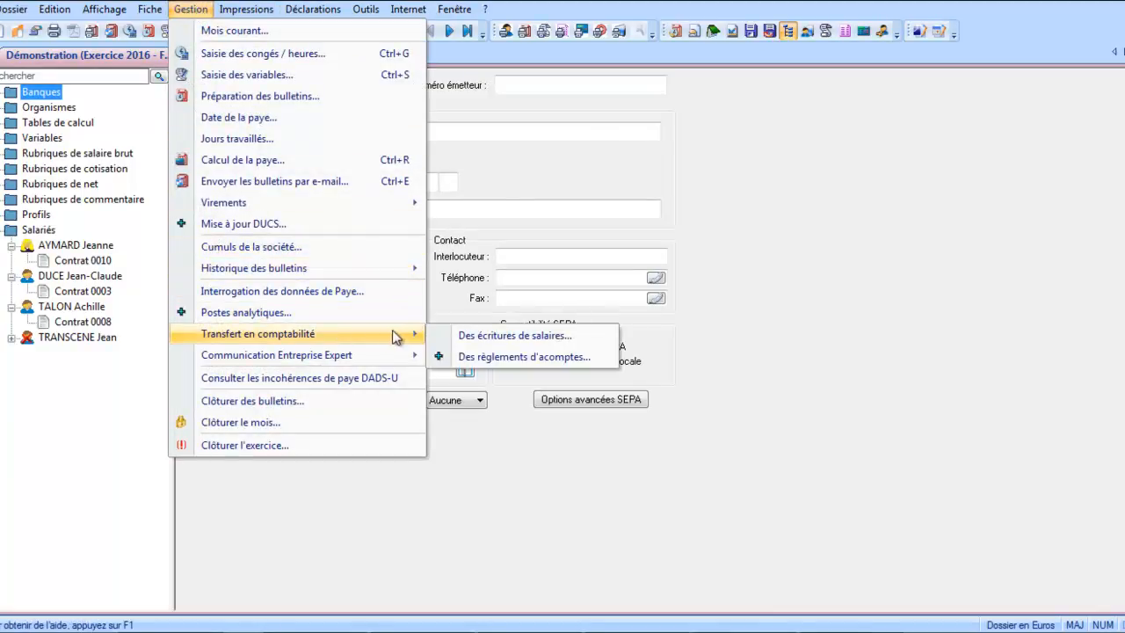
left_click(447, 336)
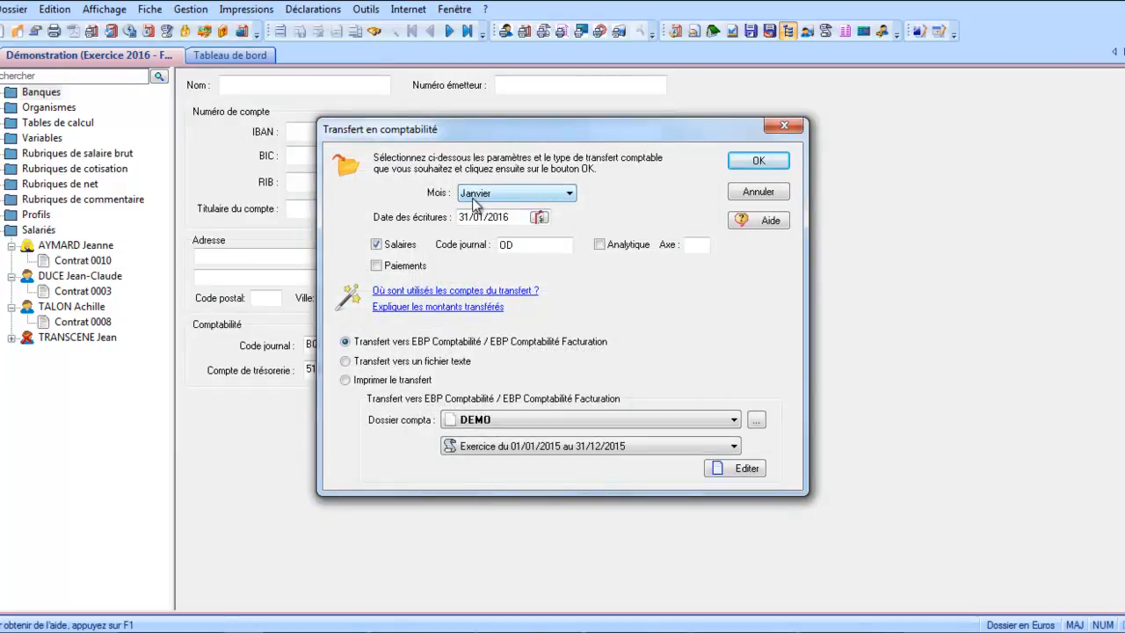
left_click(756, 161)
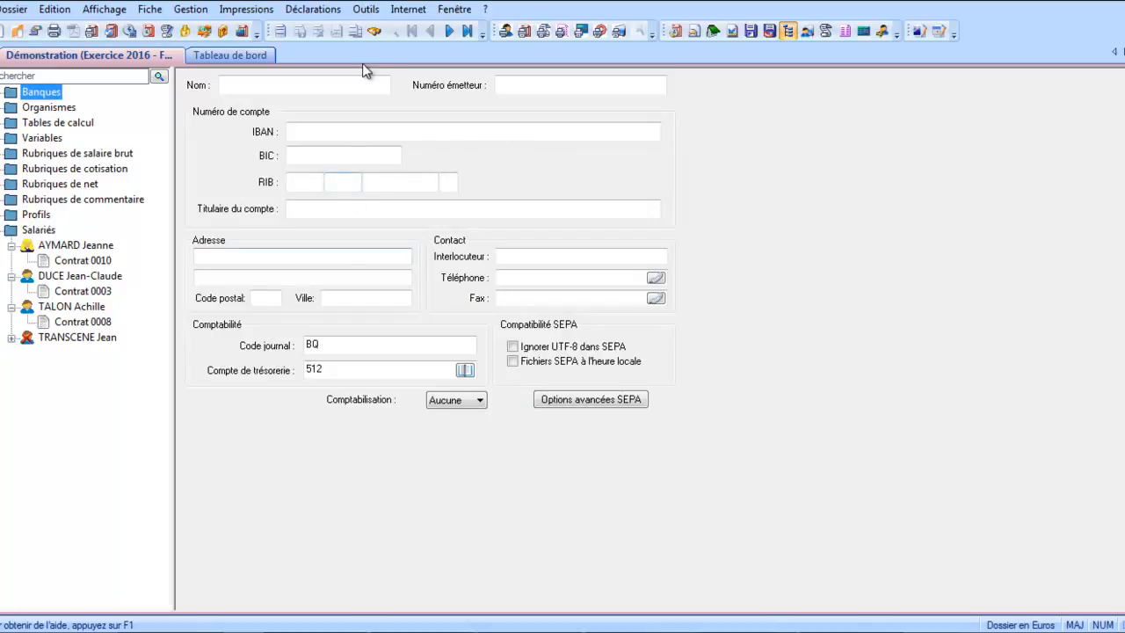
Step: Set up a January salary entries transfer to a text file, with EcrCompta.txt on the desktop as its destination
left_click(199, 13)
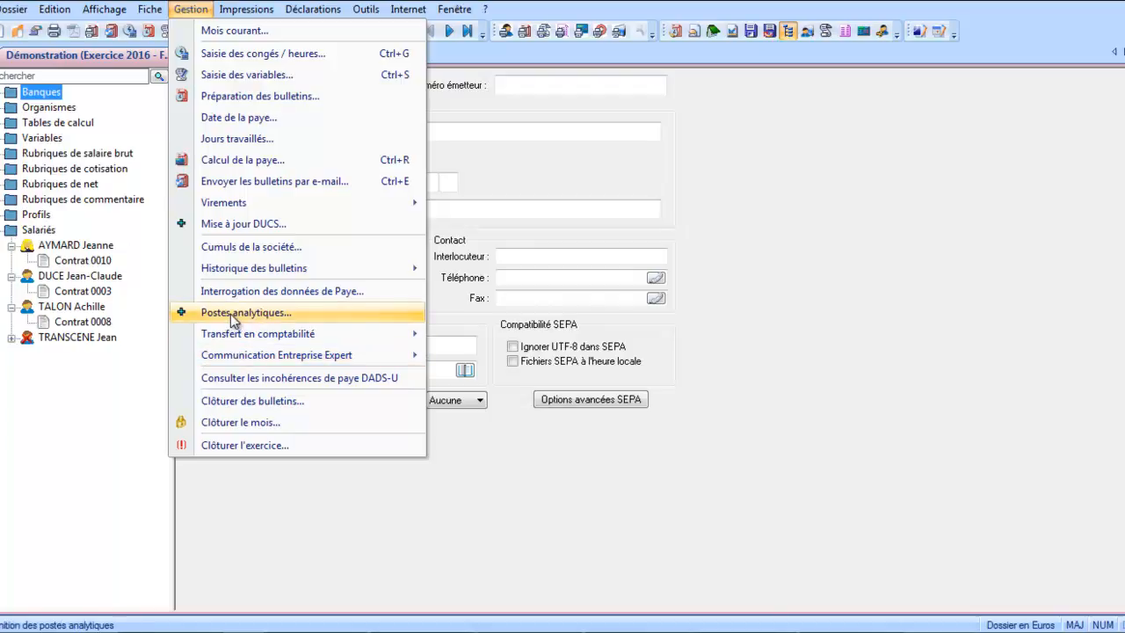
mouse_move(233, 334)
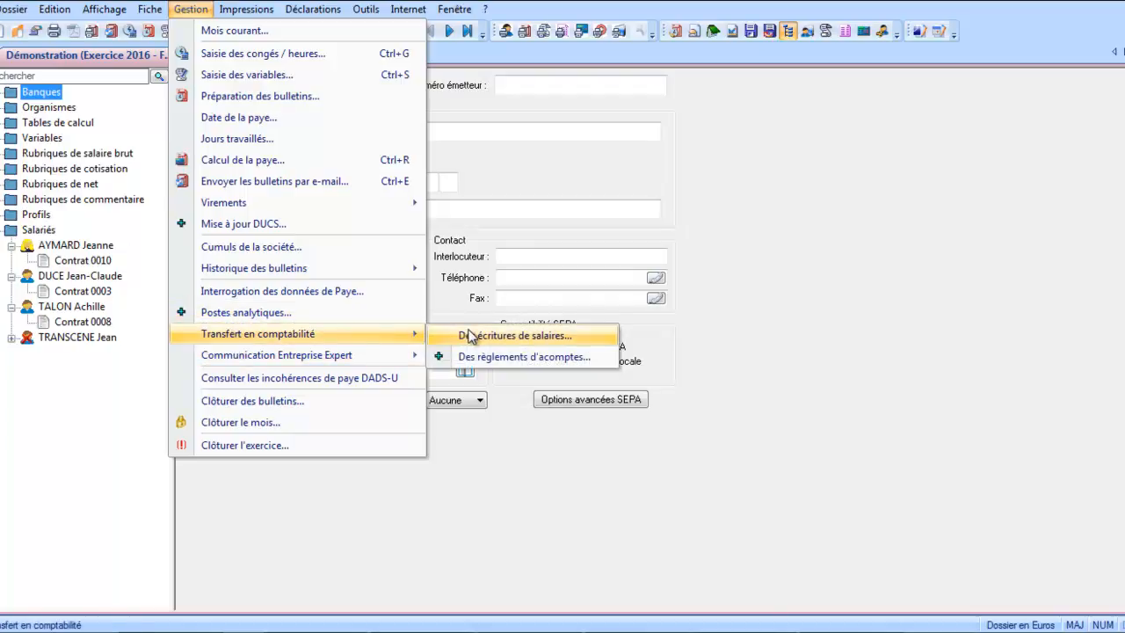
left_click(472, 336)
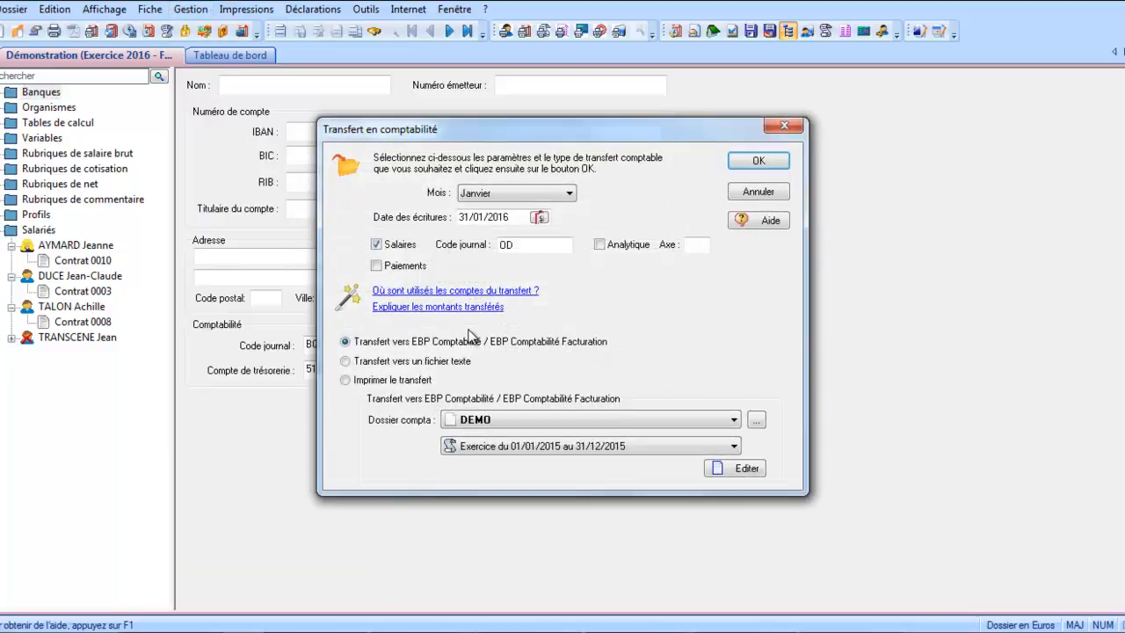
left_click(430, 362)
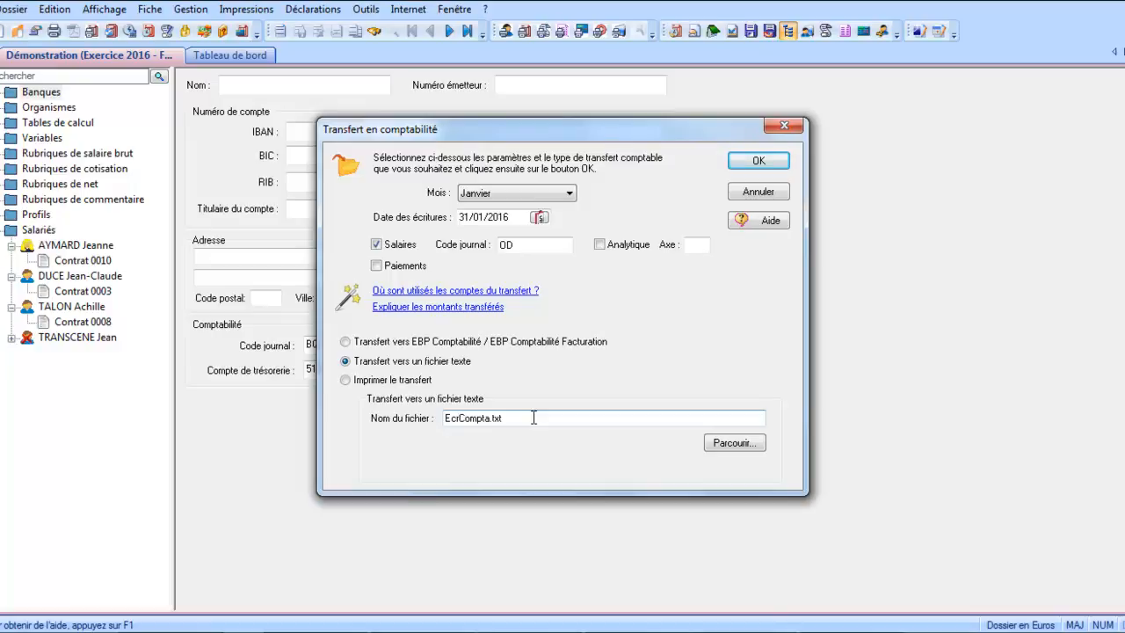
left_click(736, 442)
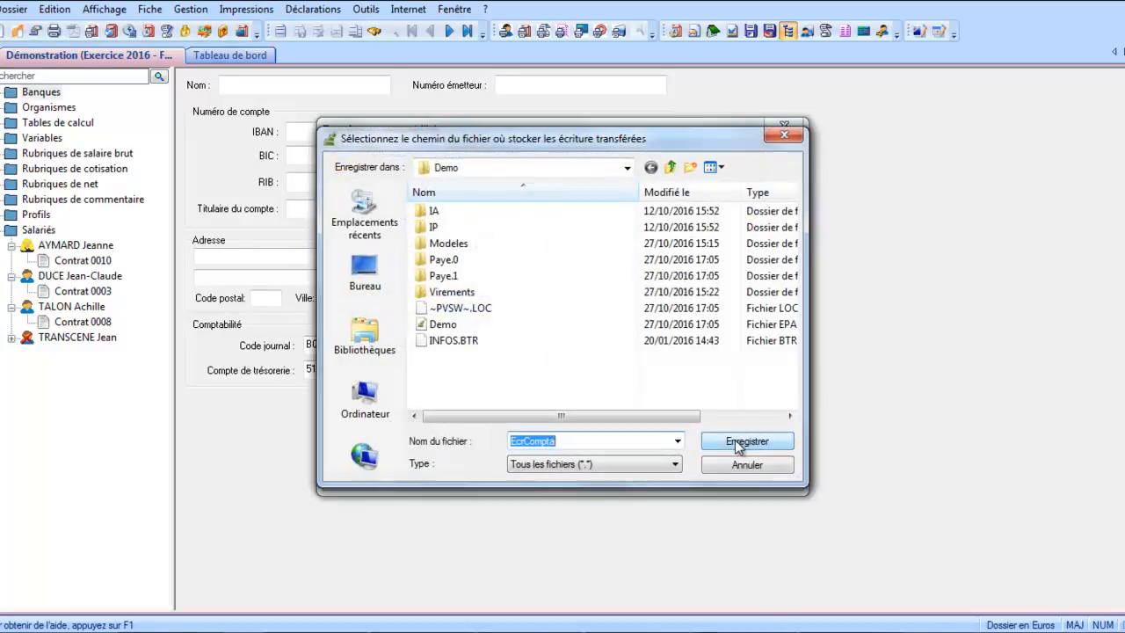
left_click(364, 279)
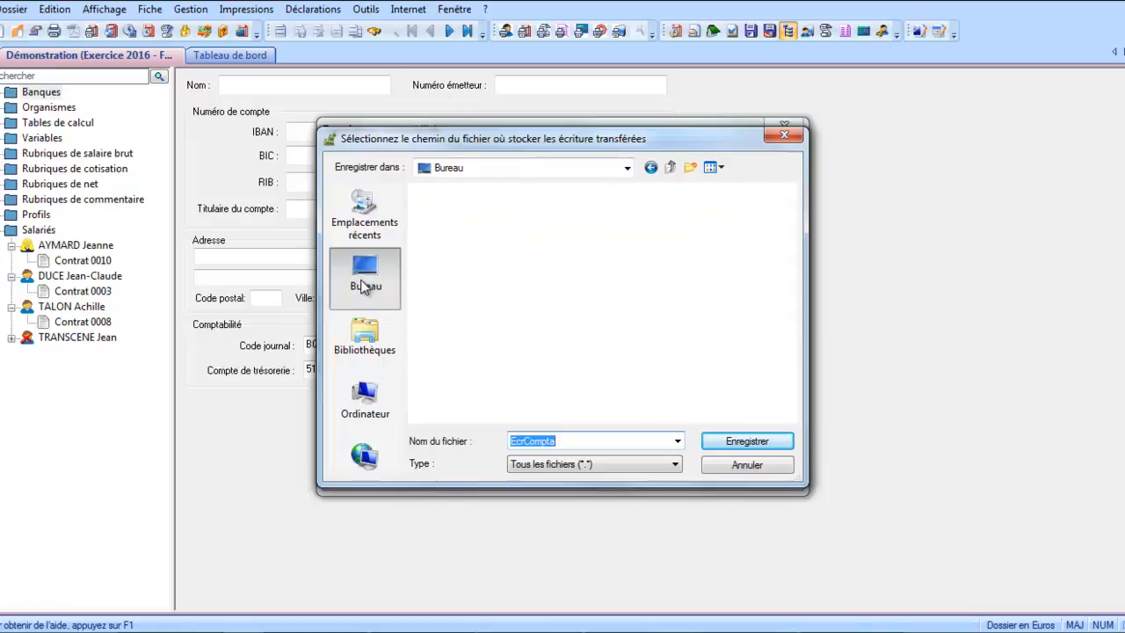
left_click(745, 440)
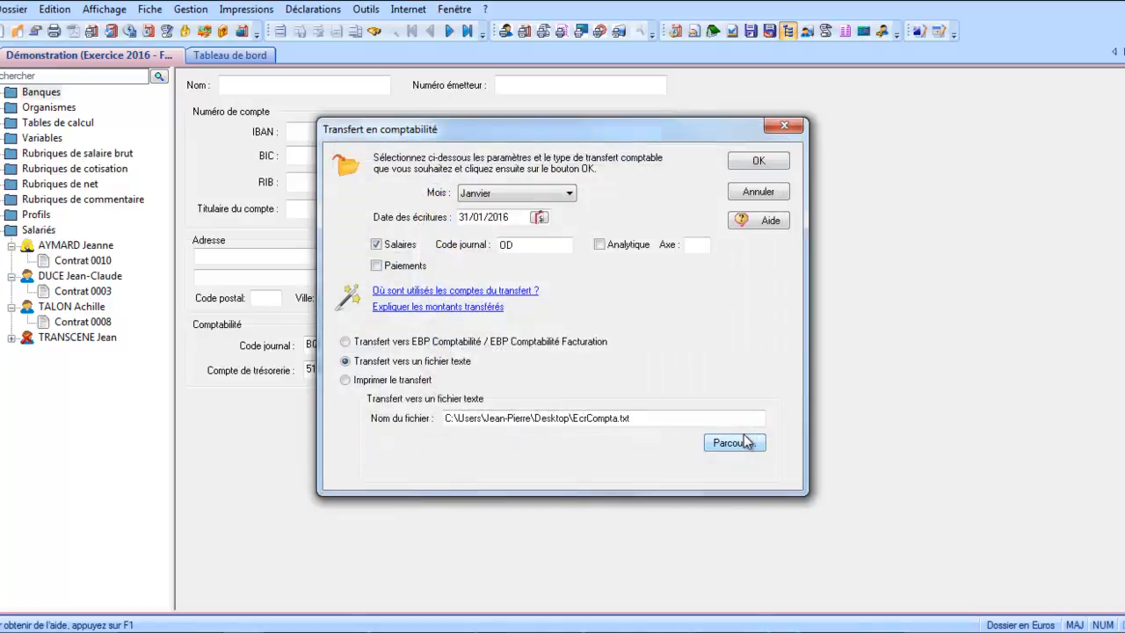
Step: Run the transfer to the text file, accepting a new transfer of the month's entries, and close the generated file after viewing it
left_click(759, 163)
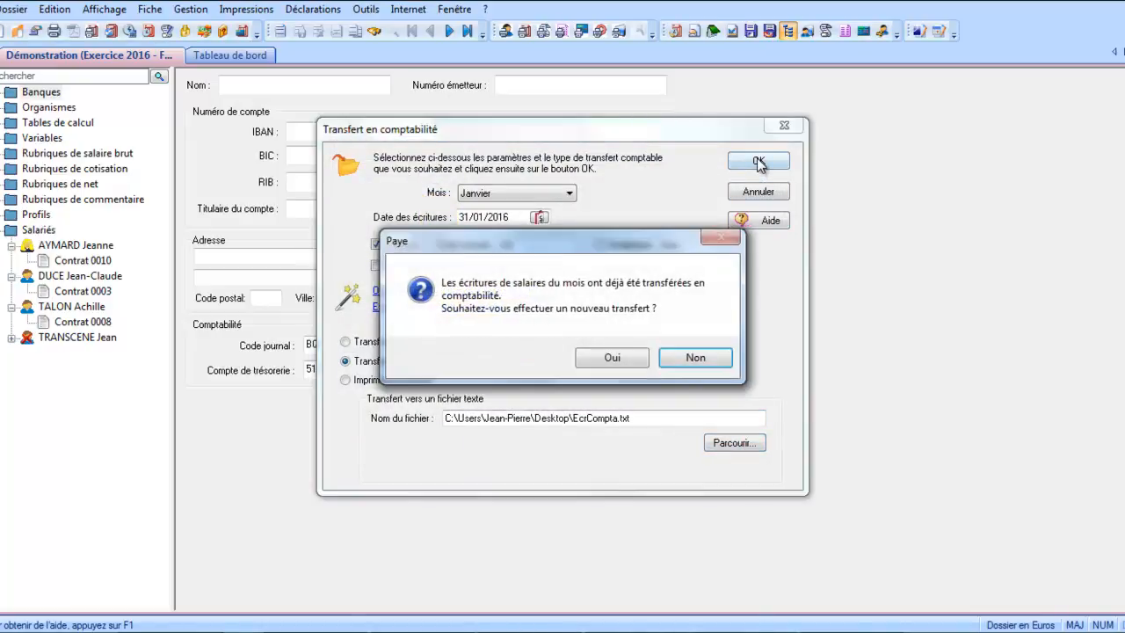
left_click(595, 356)
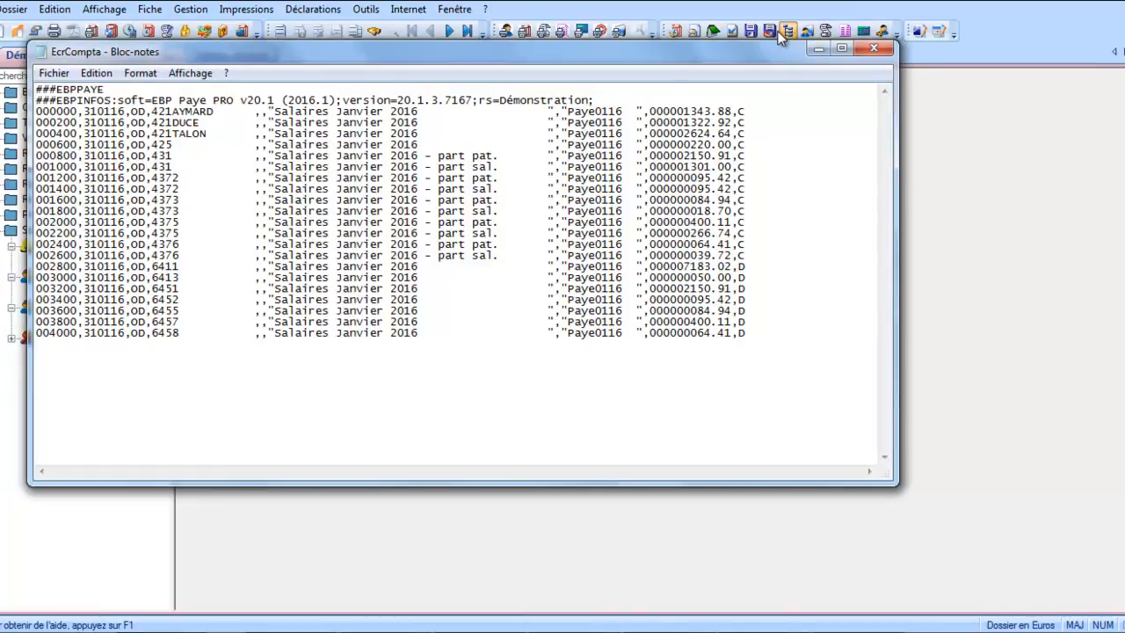
left_click(882, 47)
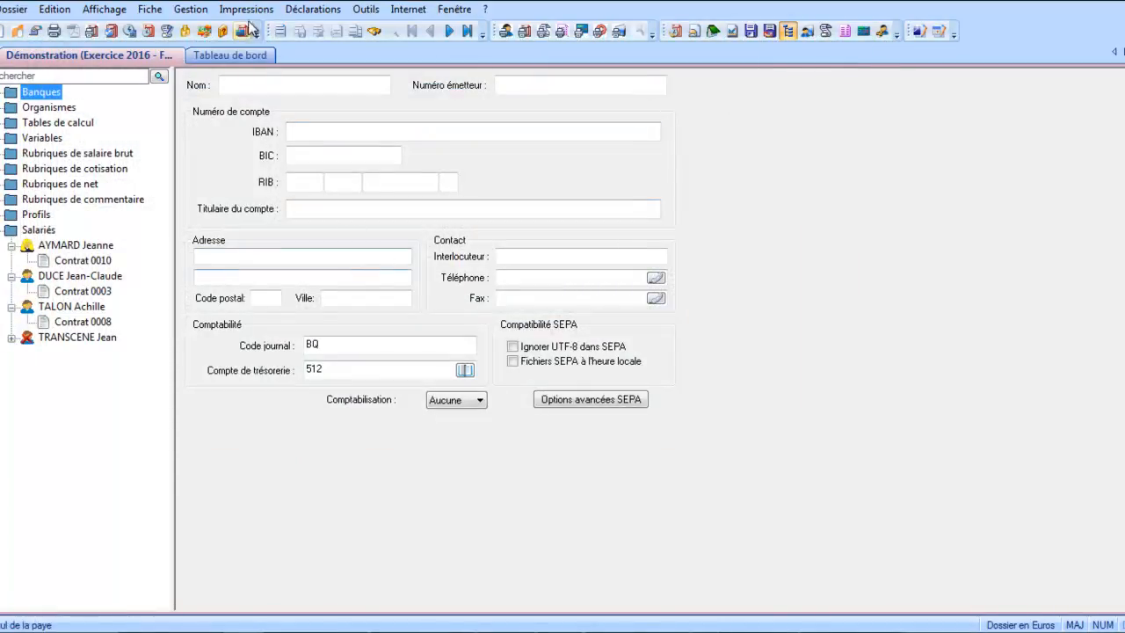
Step: Launch a Communication Entreprise Expert transfer of January salary entries dated 31/01/2016, journal code OD, including payments, and accept a new transfer
left_click(200, 11)
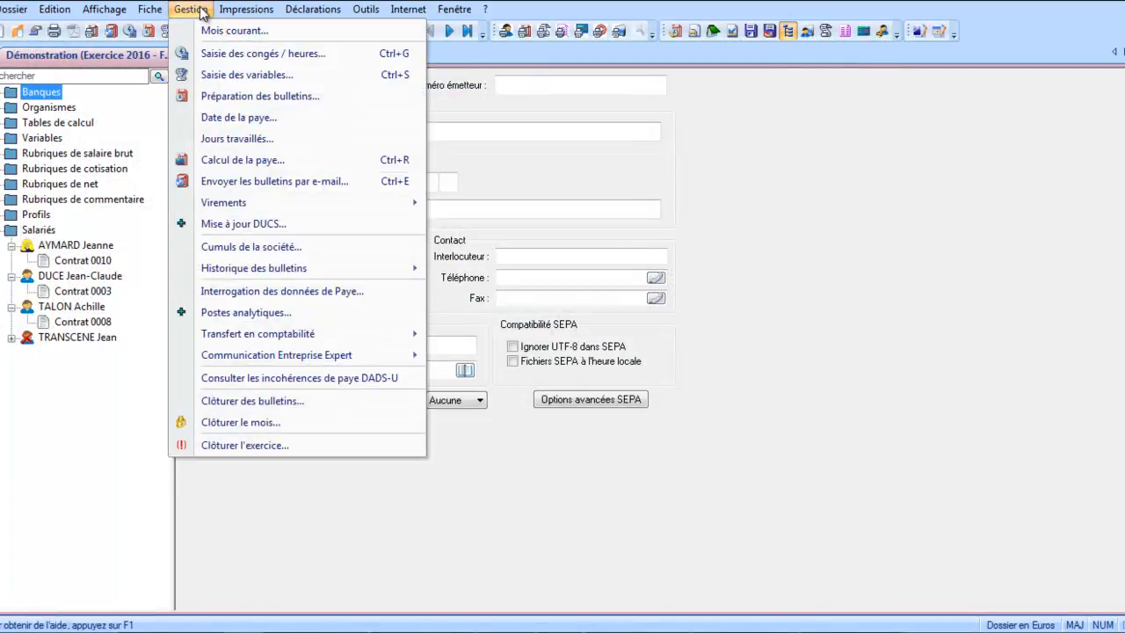
mouse_move(242, 350)
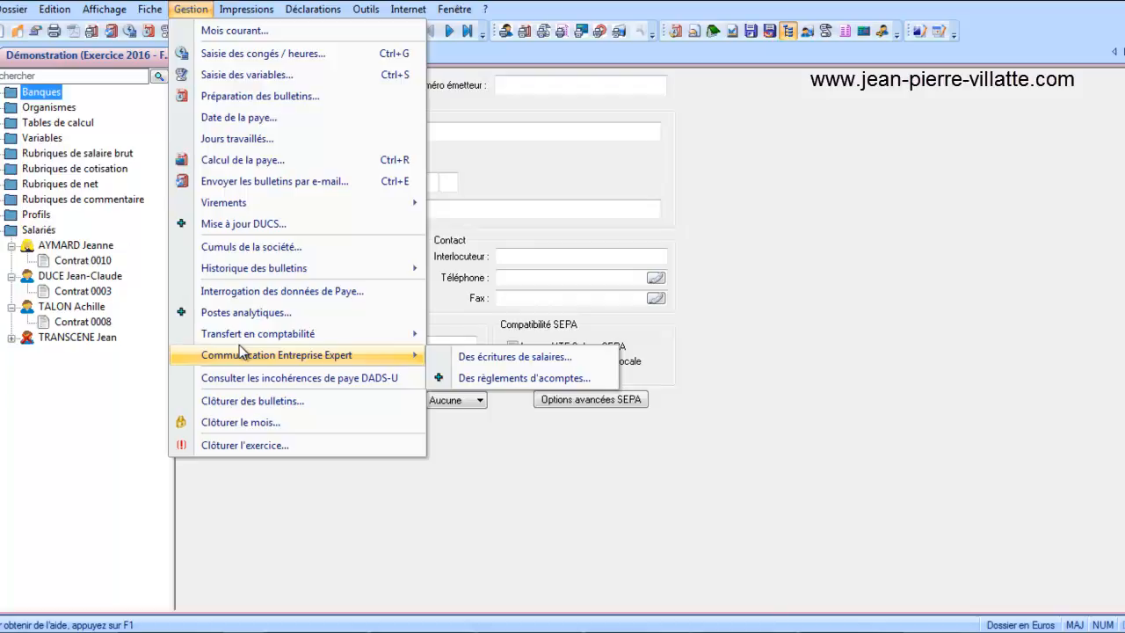
left_click(487, 357)
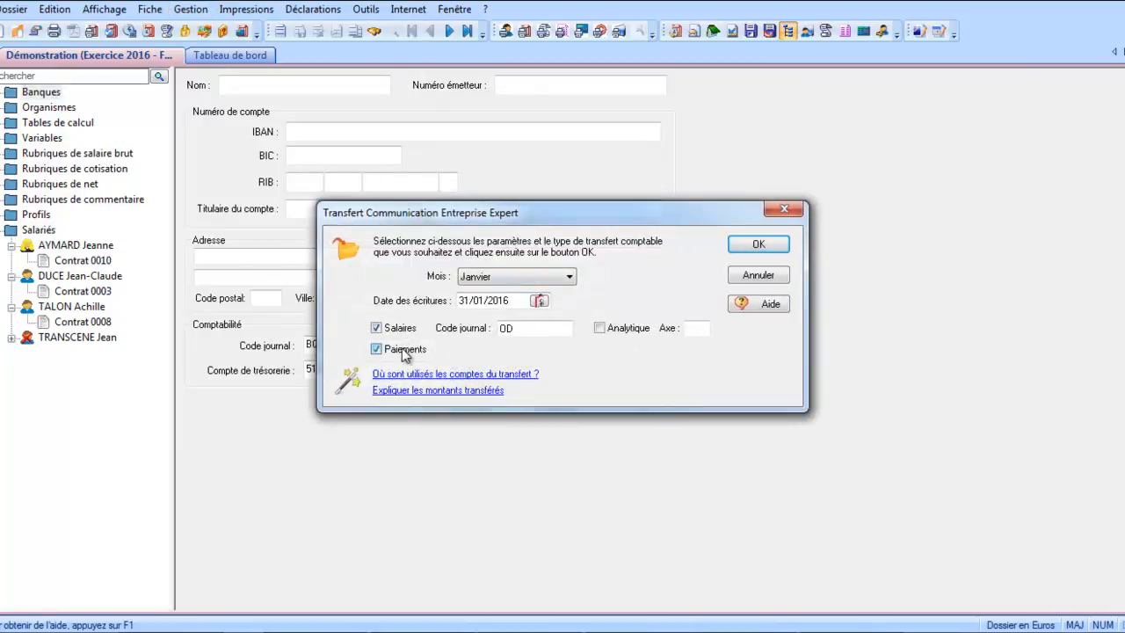
left_click(782, 246)
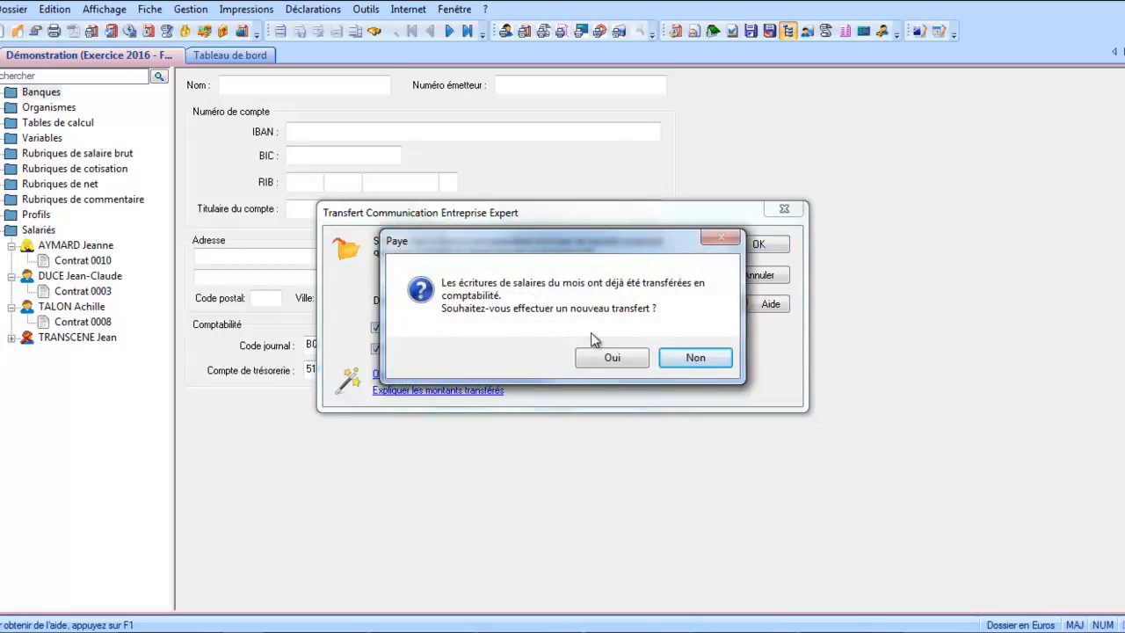
left_click(613, 358)
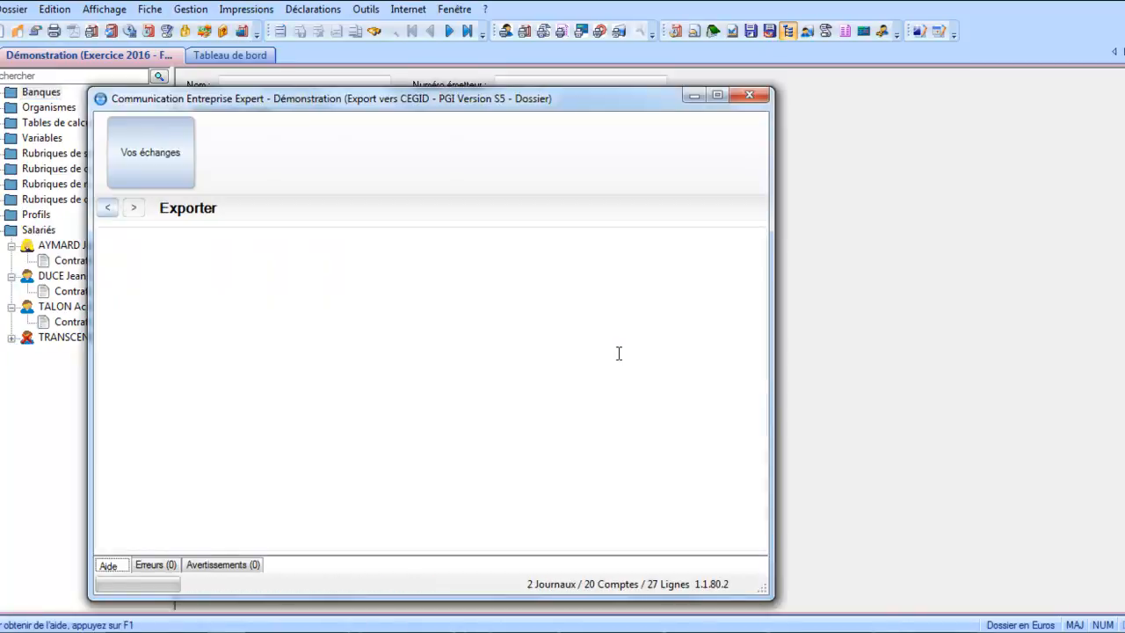
Step: Delete the existing exchange and create a new one named Démonstration with CEGID - PGI Version S5 - Dossier as its destination
left_click(150, 160)
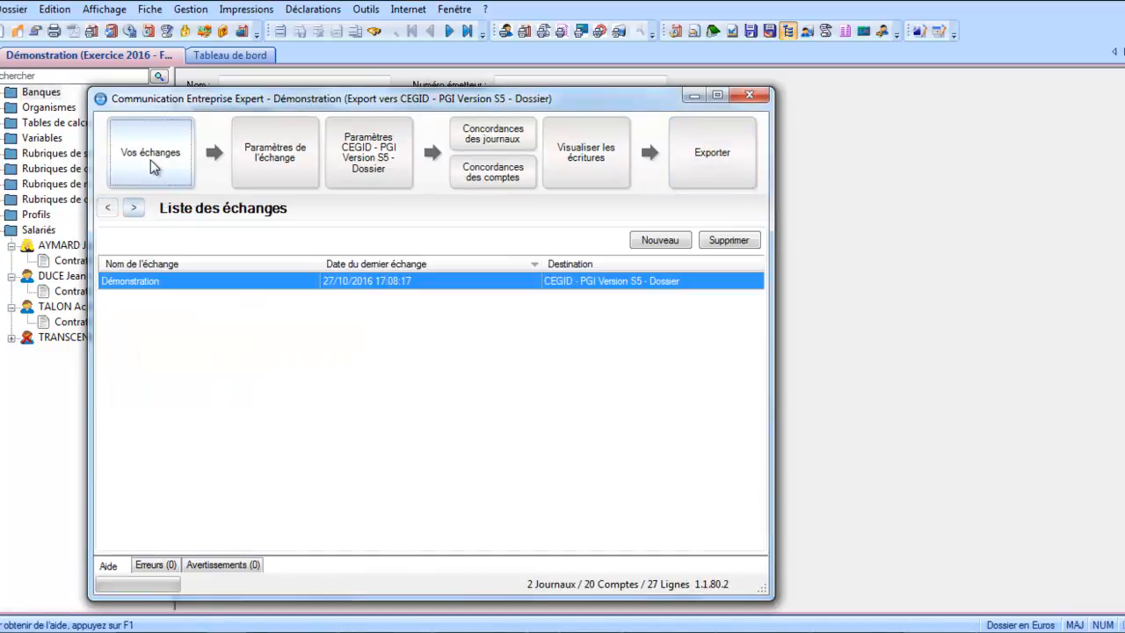
left_click(708, 245)
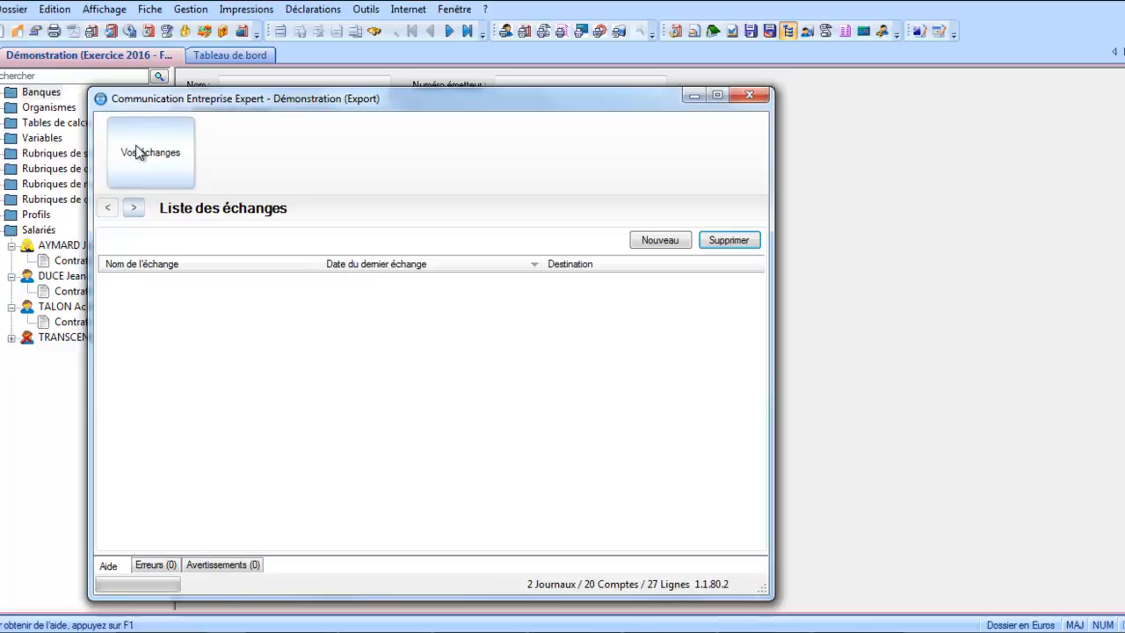
left_click(663, 245)
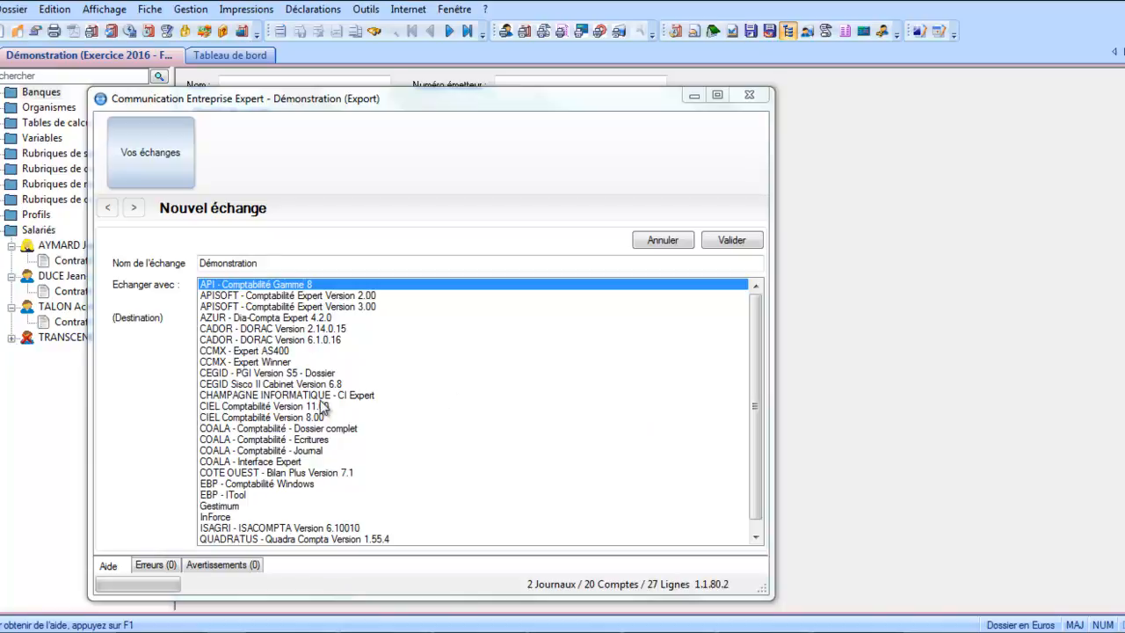
left_click(273, 375)
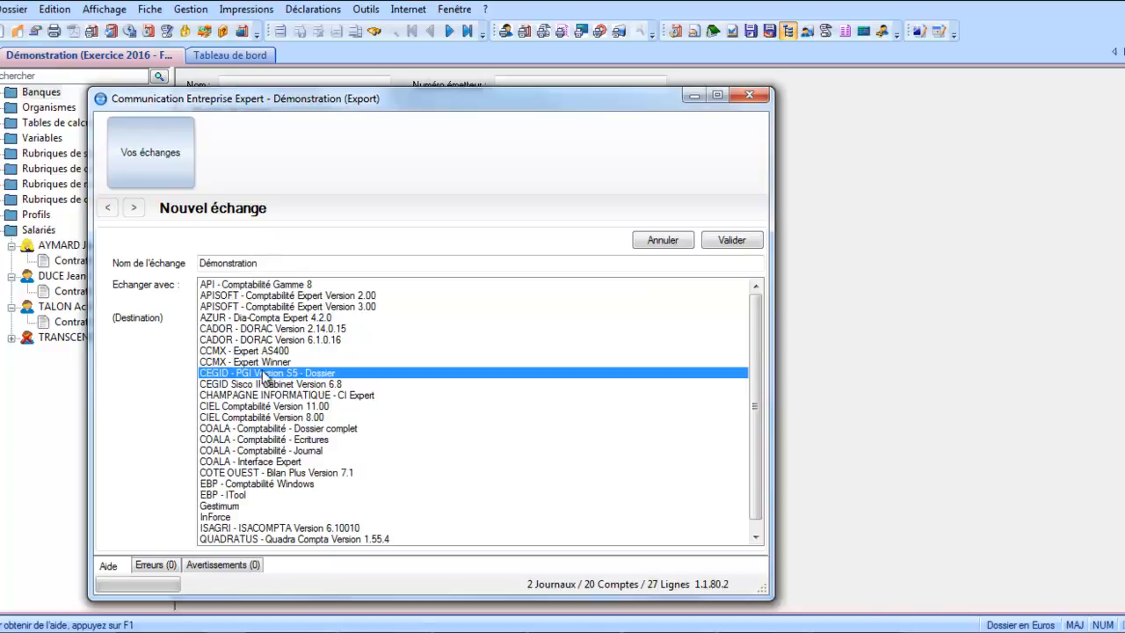
left_click(730, 241)
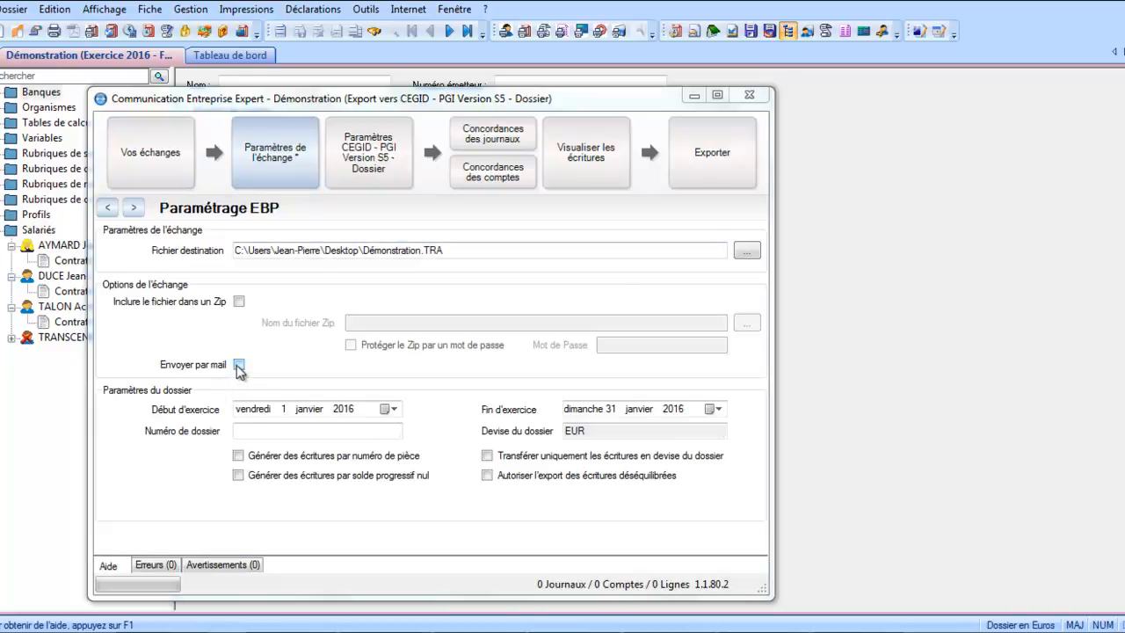
Step: Set the exchange's dossier number to 1234 and save the changes while moving on to the entries view
left_click(261, 428)
type("1234")
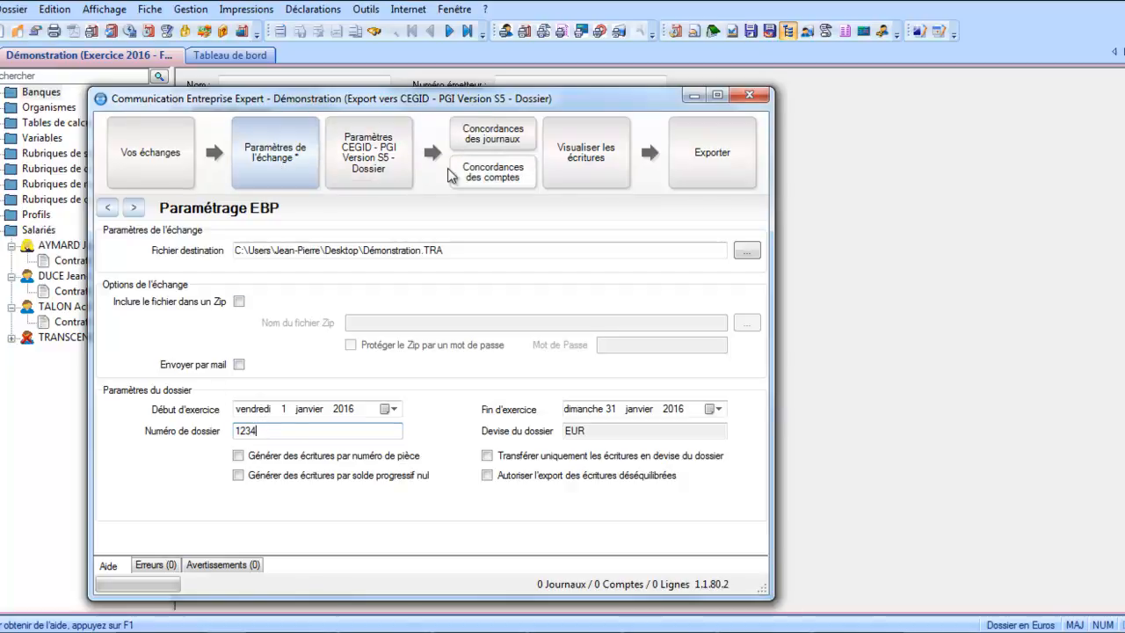
left_click(570, 158)
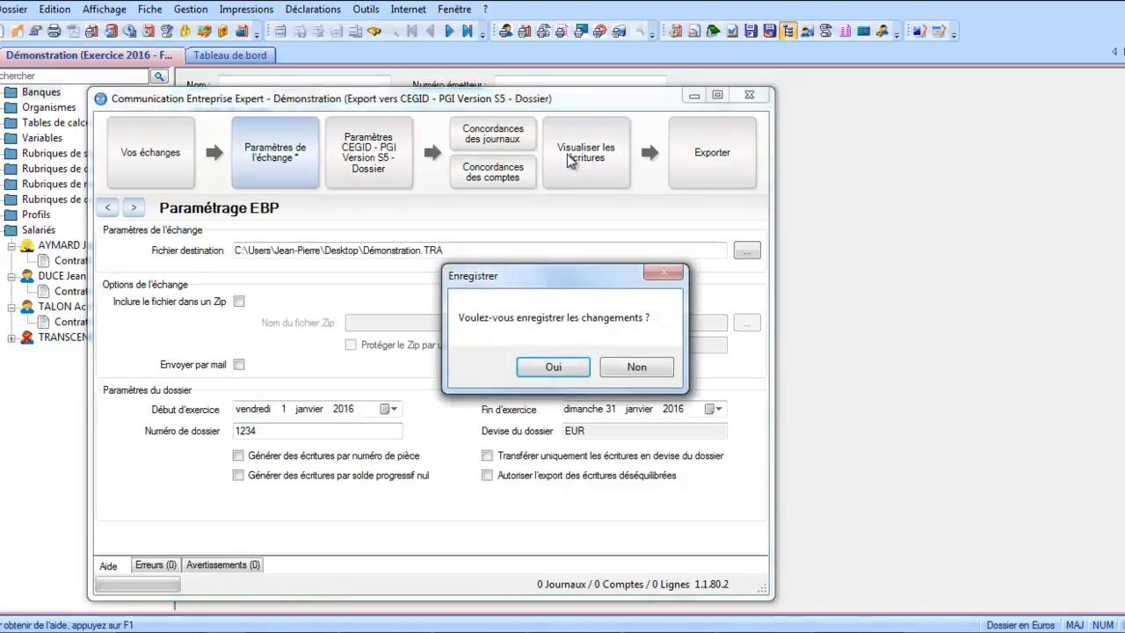
left_click(552, 367)
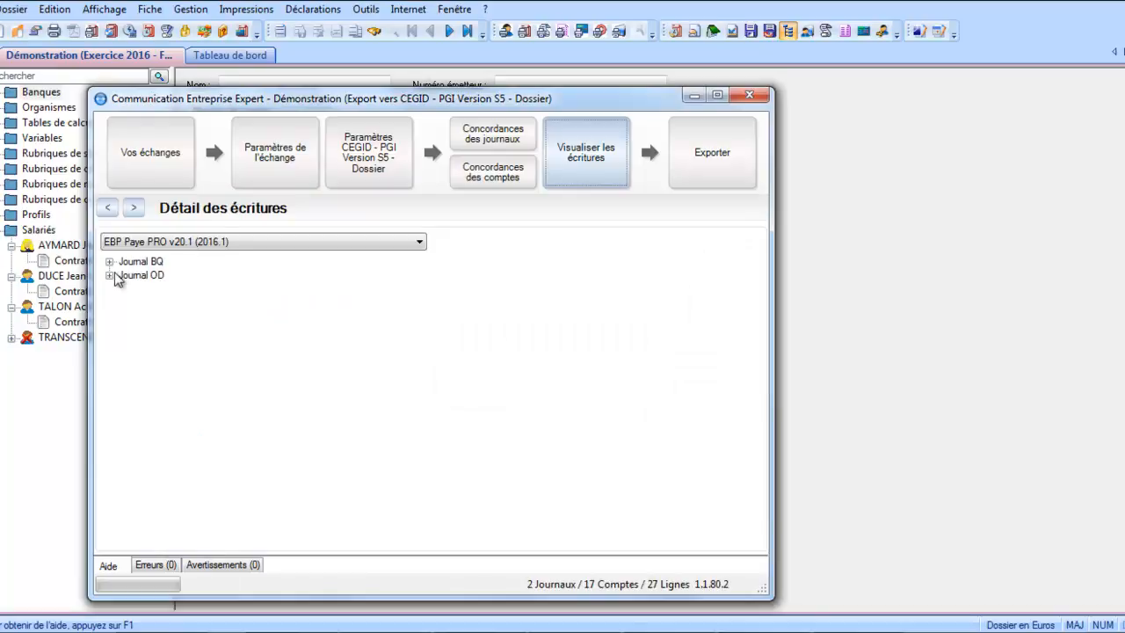
Step: Examine the detailed 01/2016 entries in the OD journal and in the BQ journal
left_click(111, 275)
left_click(126, 288)
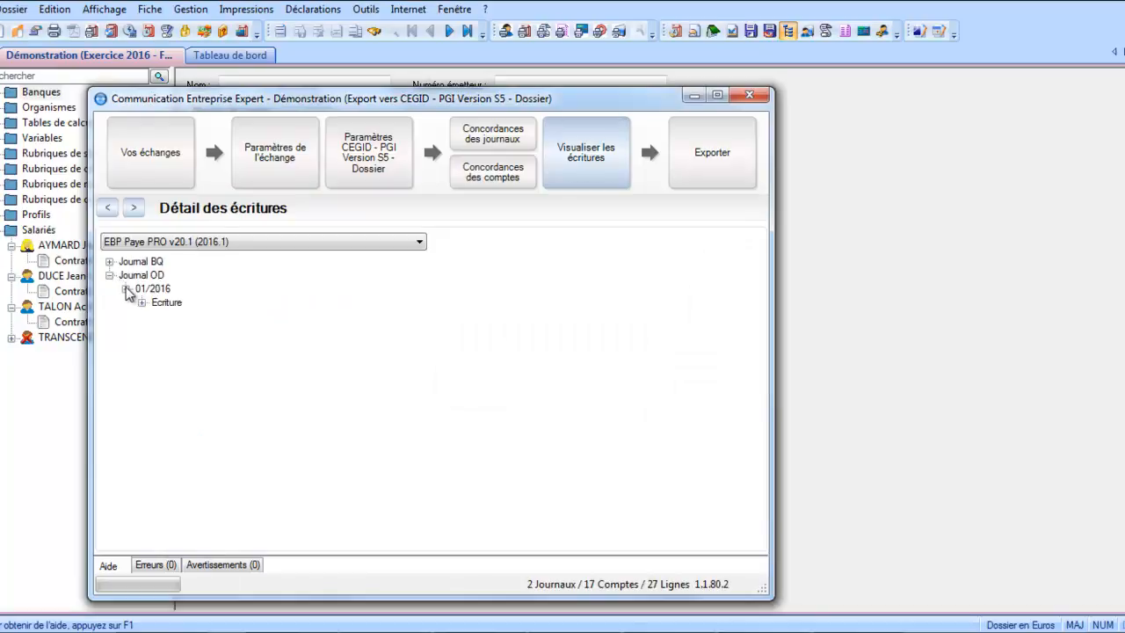
left_click(142, 304)
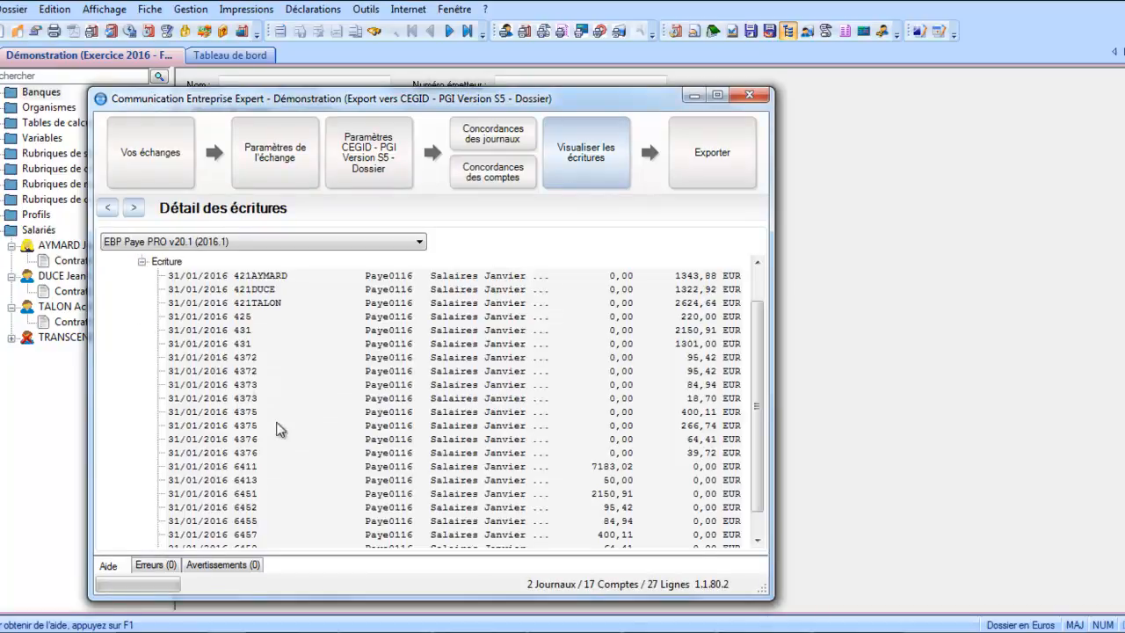
left_click(141, 261)
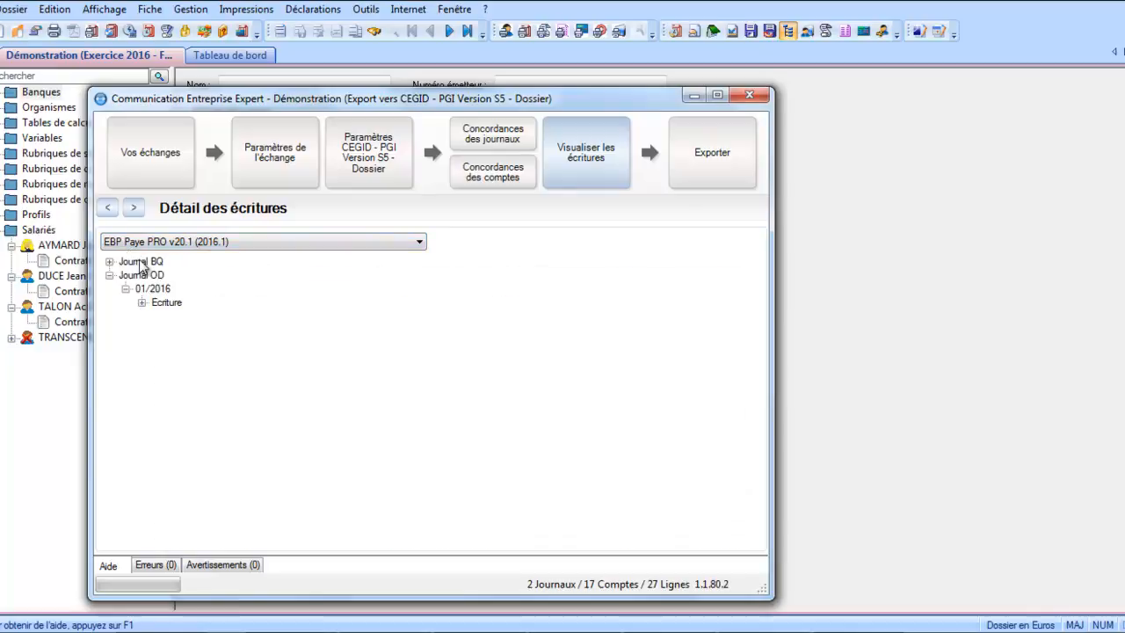
left_click(109, 261)
left_click(125, 275)
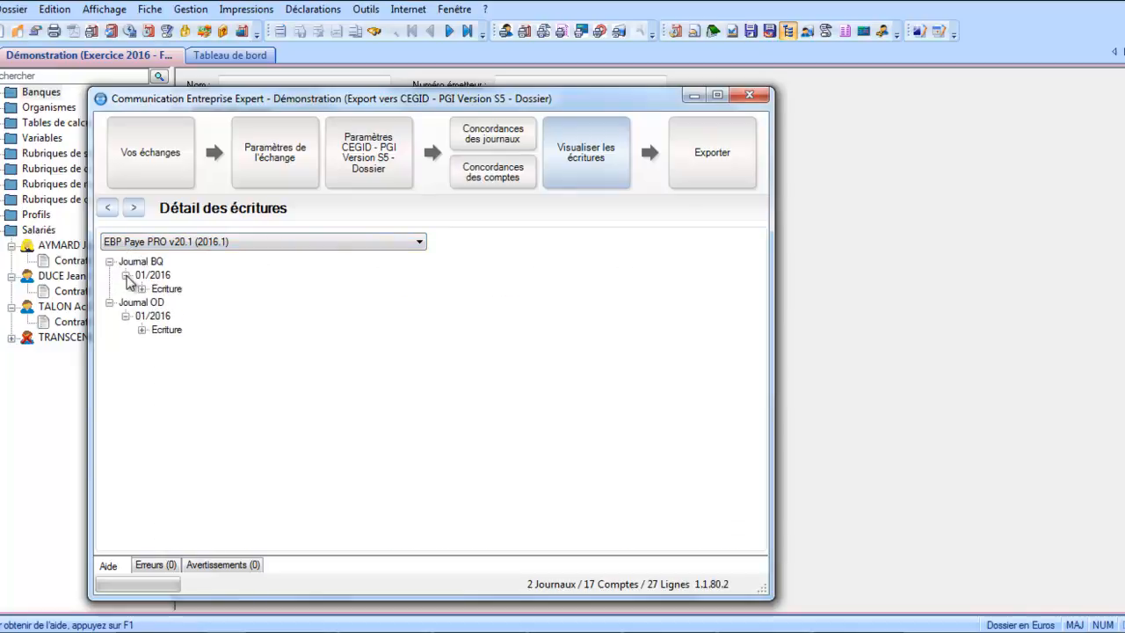
left_click(141, 290)
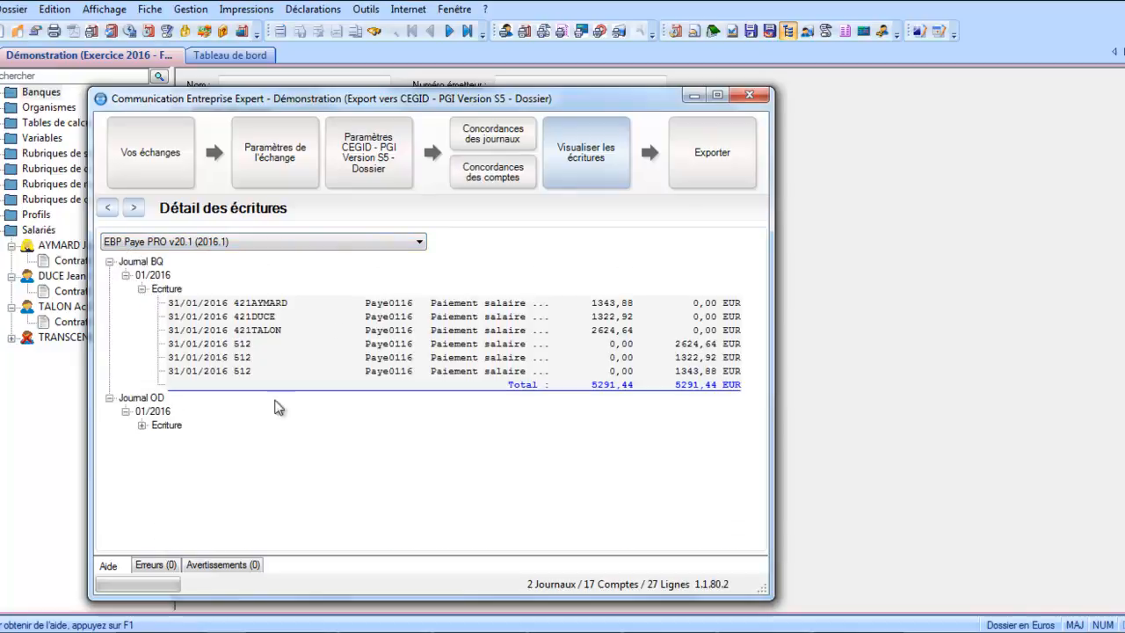
Step: Export the entries in CEGID - PGI Version S5 format to Démonstration.TRA on the desktop
left_click(703, 164)
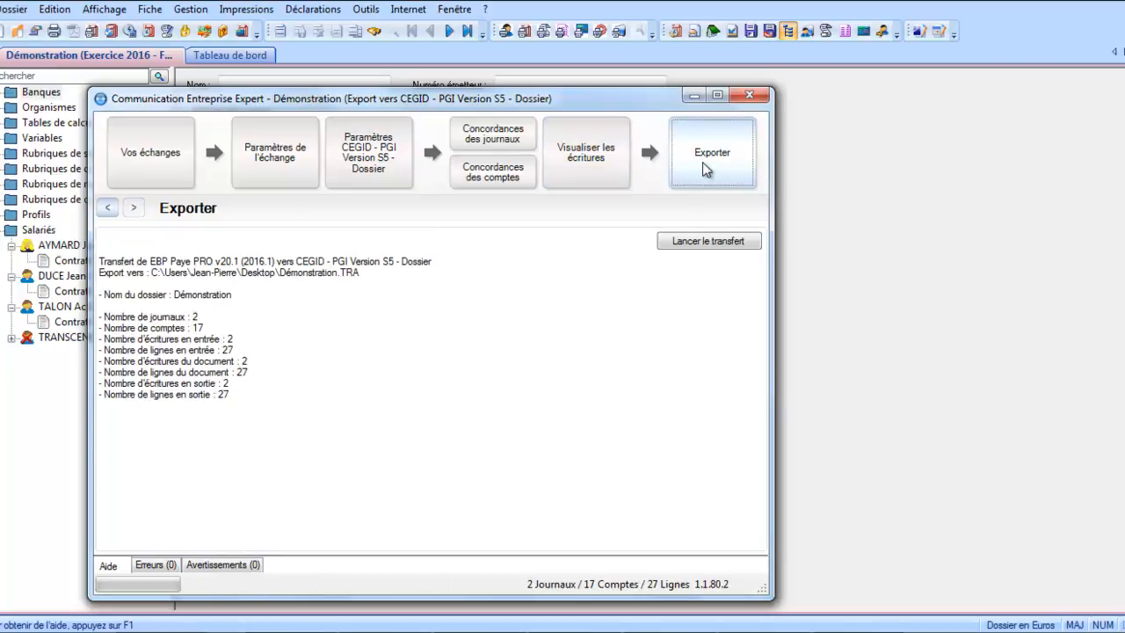
left_click(700, 242)
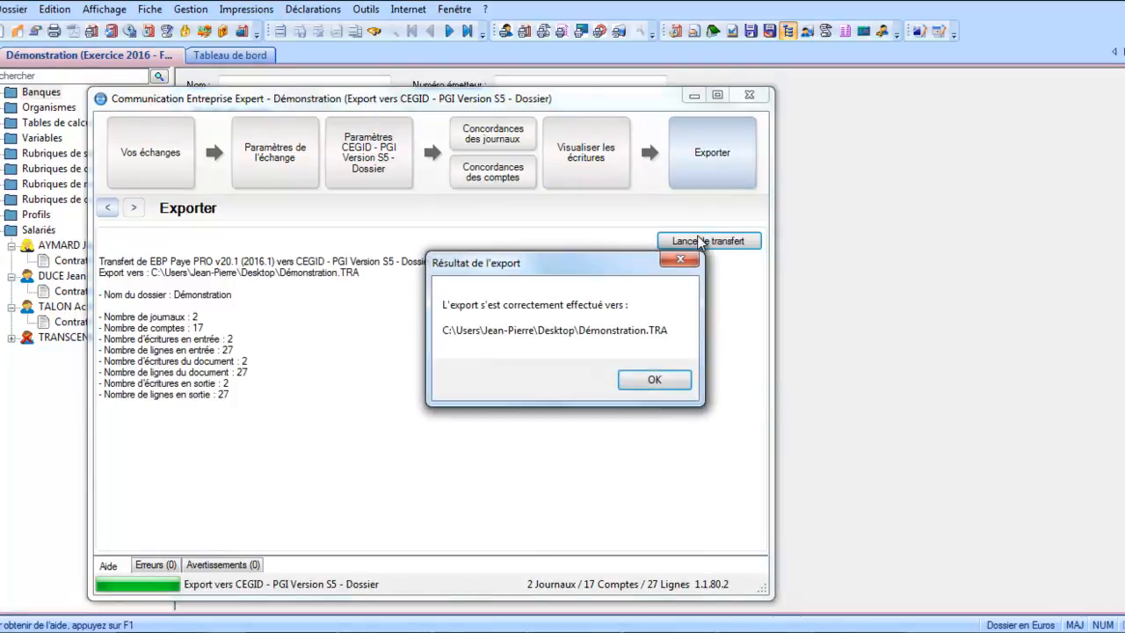